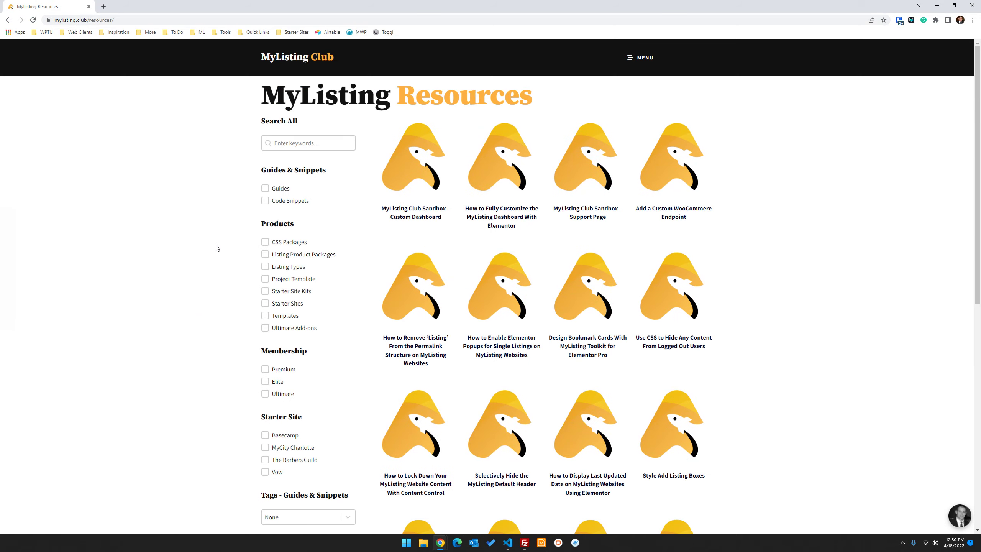
Step: Filter the resources by Templates and download the MyListing Club Sandbox – Custom Dashboard template
click(265, 316)
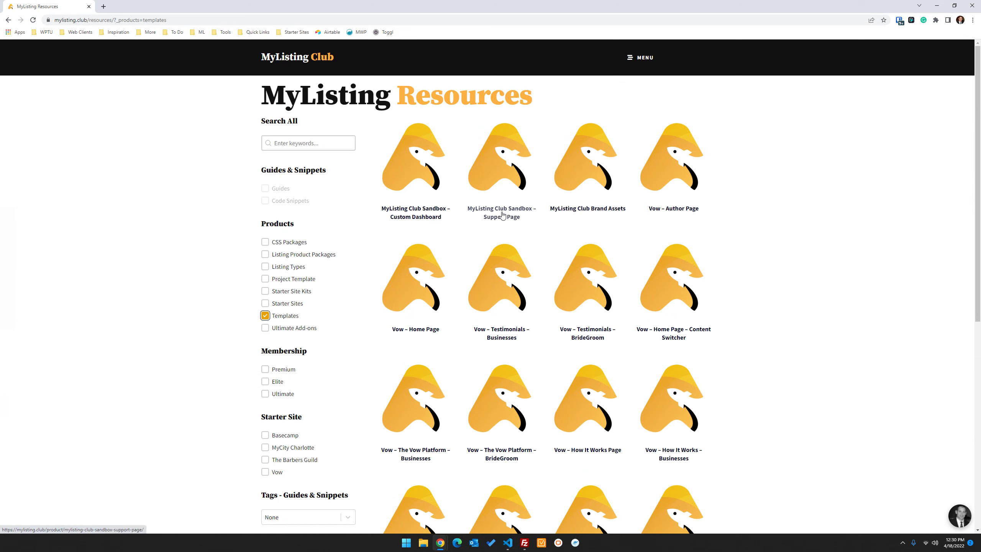
click(411, 160)
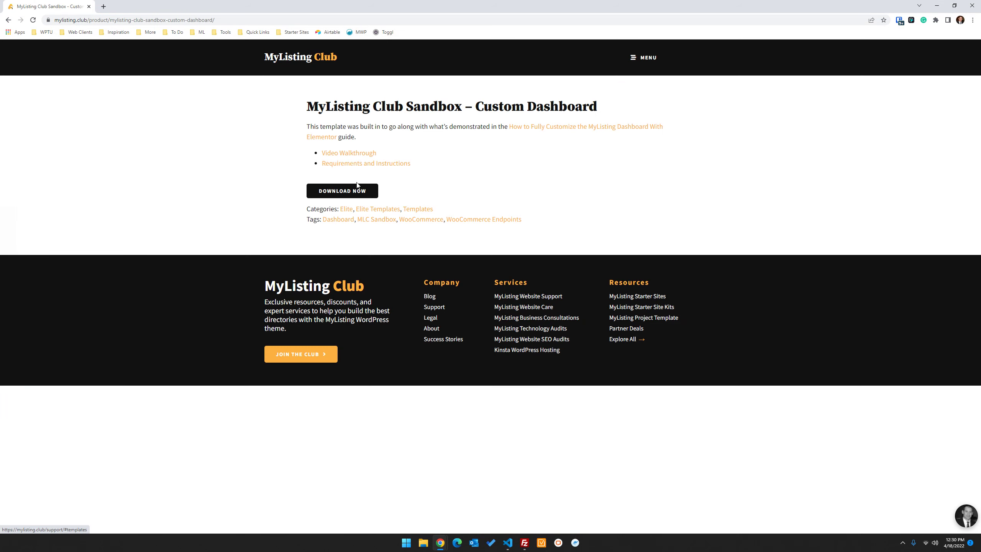
click(355, 191)
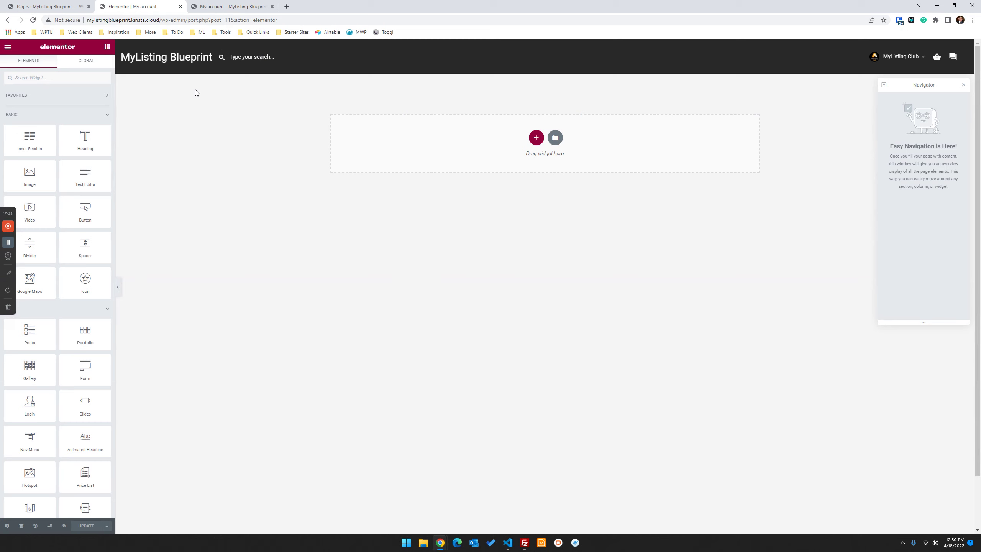
Step: Import the downloaded Custom Dashboard template file into the saved templates library from the My account page editor
click(554, 138)
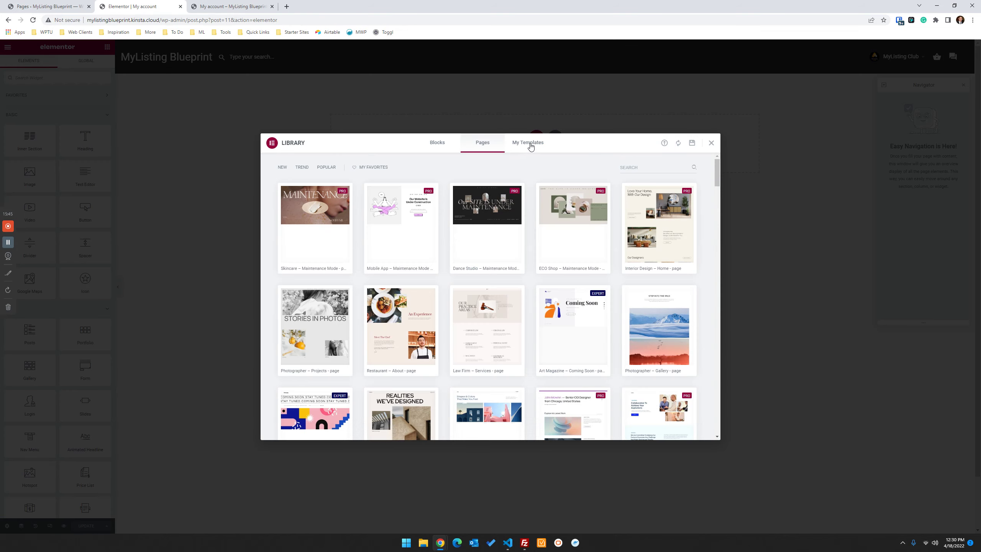
click(531, 145)
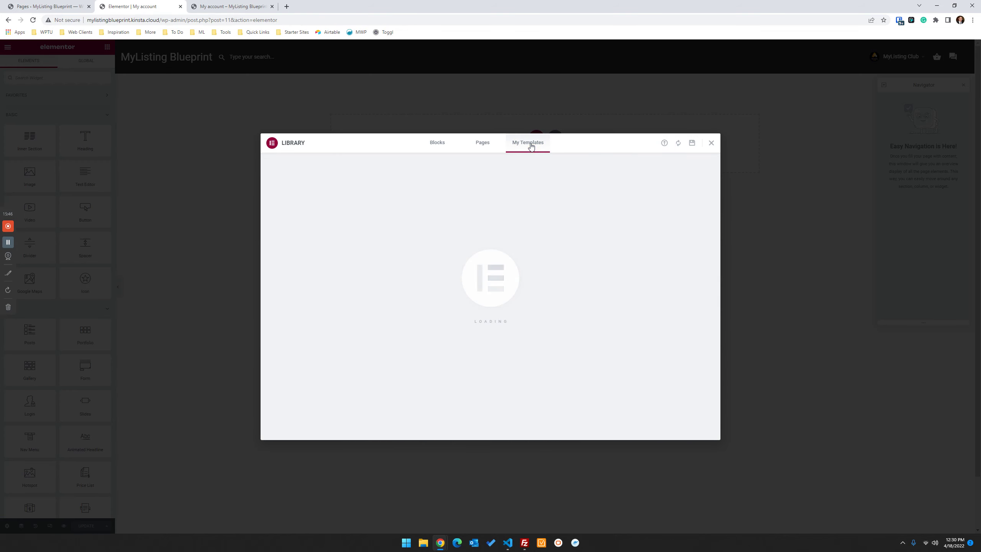
click(664, 143)
click(501, 305)
click(147, 73)
double_click(146, 73)
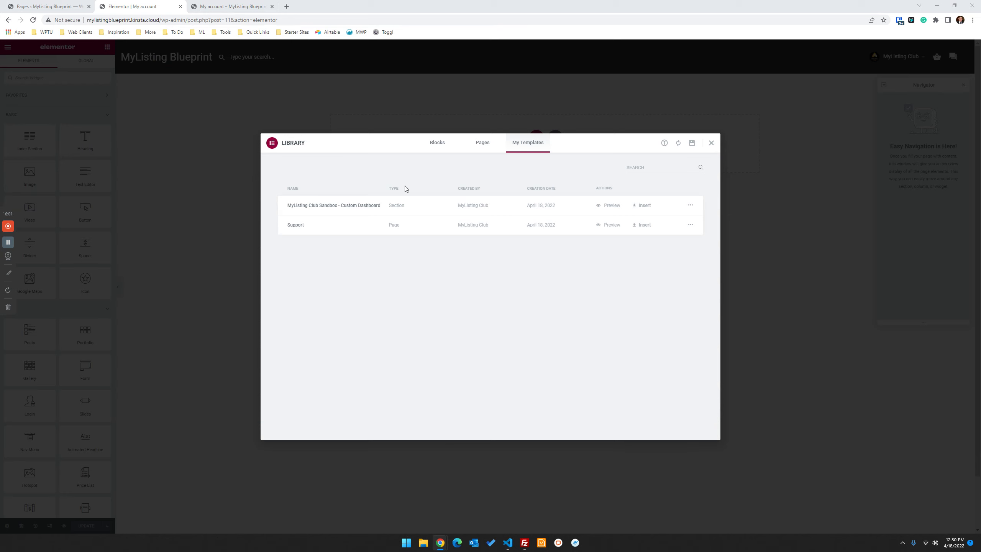
Step: Insert the MyListing Club Sandbox - Custom Dashboard template into the My account page, save the page and reload the editor
click(633, 204)
click(529, 314)
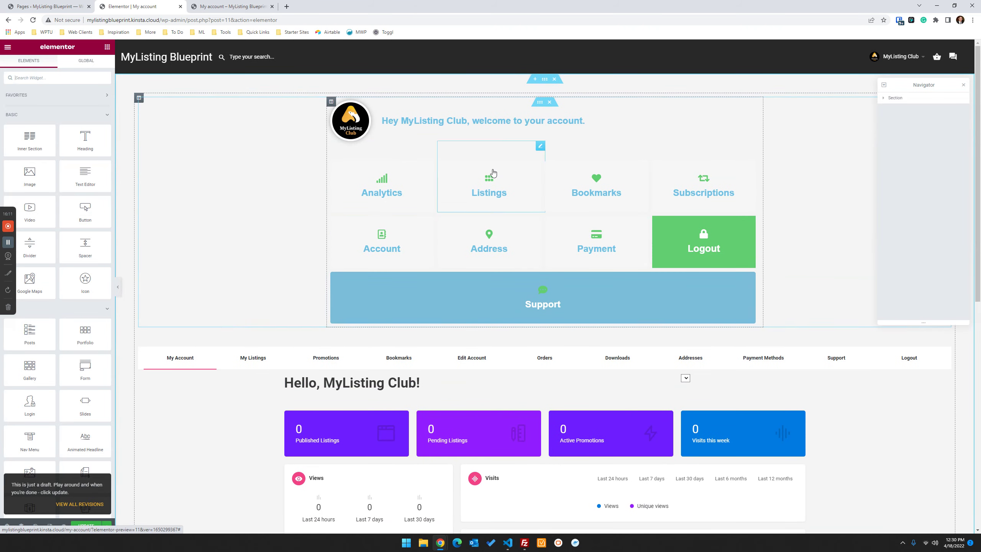
click(353, 126)
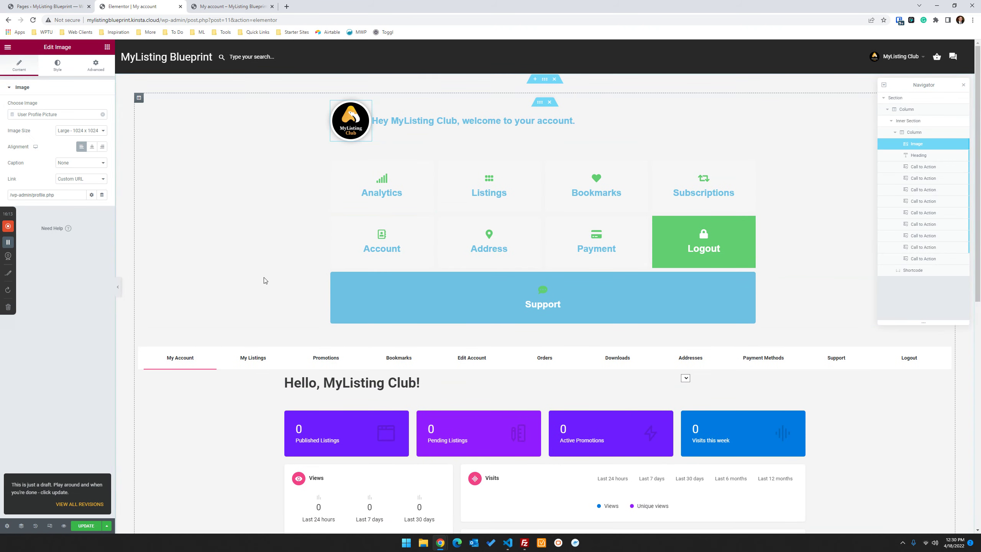
click(99, 525)
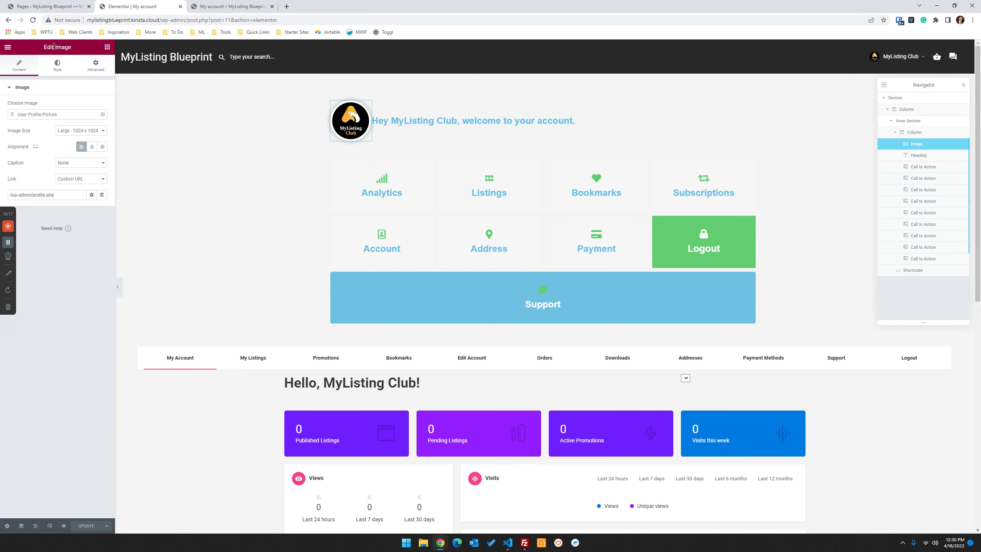
click(33, 20)
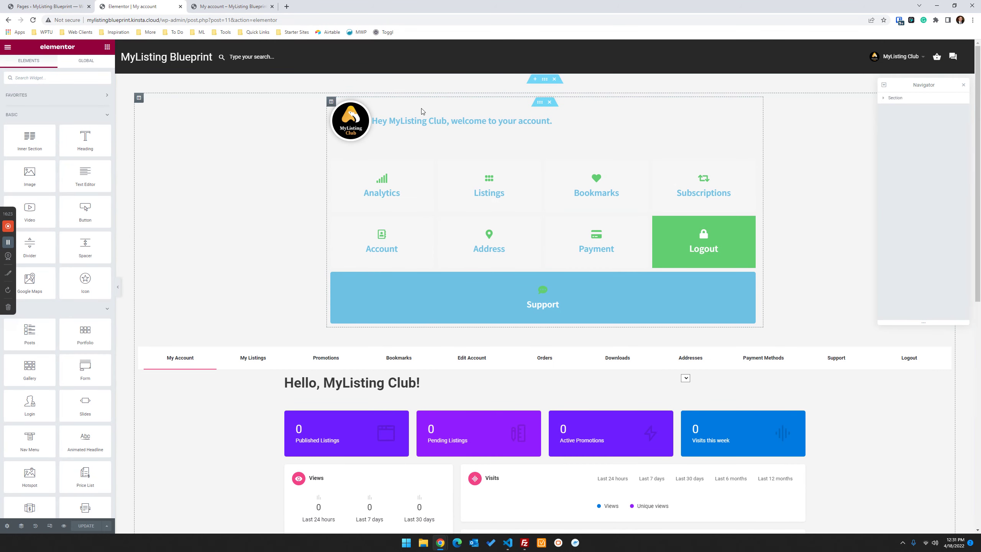
Step: Open the settings of the shortcode widget below the dashboard tiles and dock the Navigator at the editor's edge
scroll(500, 335, down, 3)
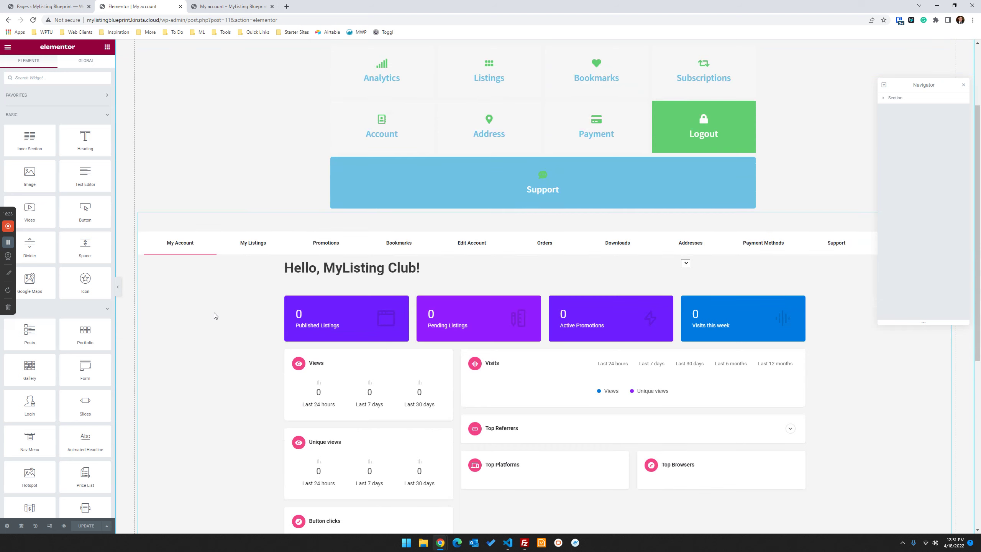
click(215, 315)
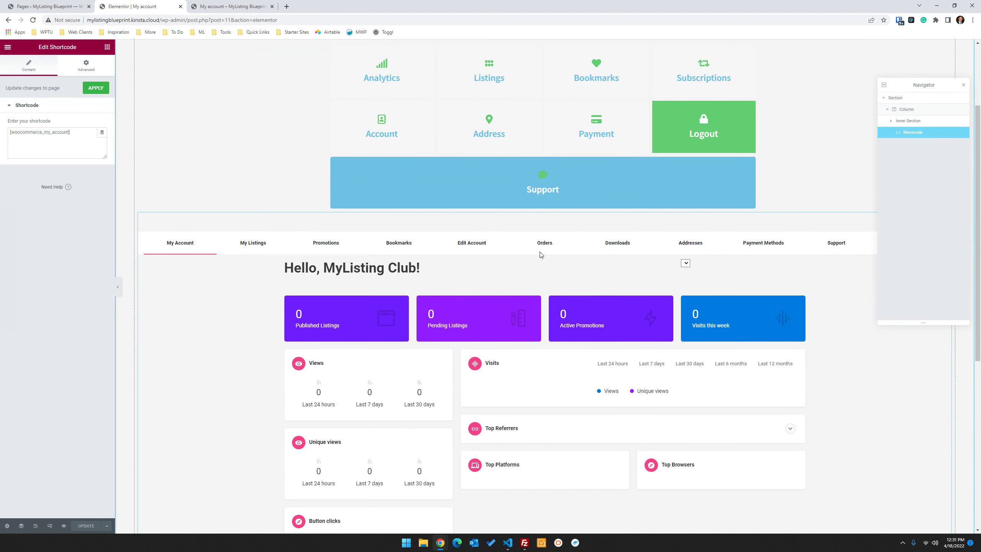
drag(927, 82, 972, 82)
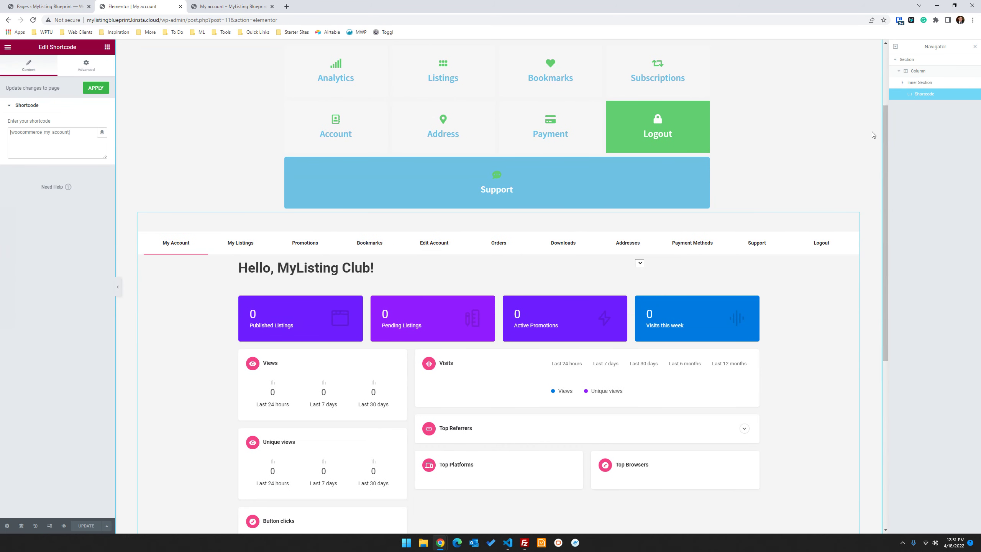
Step: Examine the [woocommerce_my_account] shortcode and the account navigation and statistics it outputs below the tiles
drag(70, 132, 2, 137)
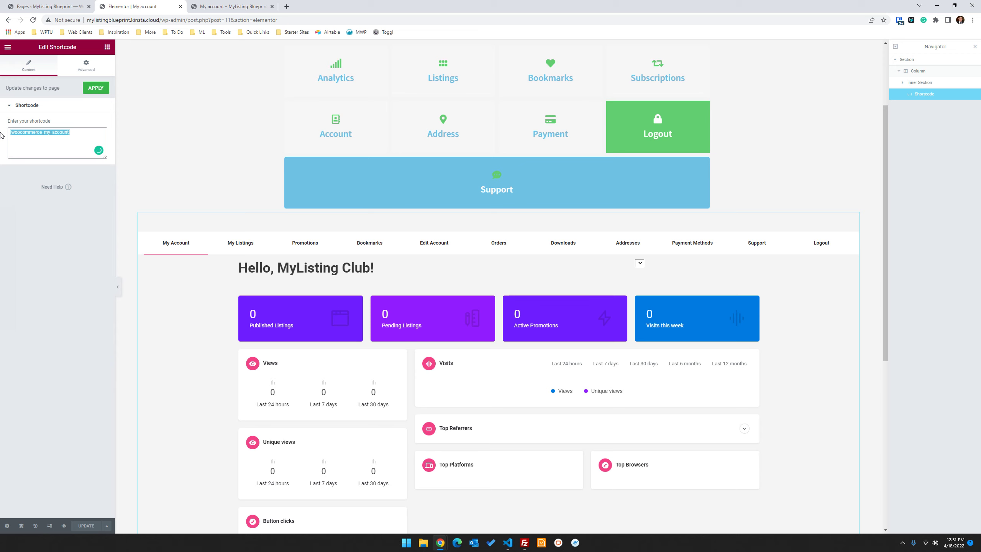
scroll(341, 112, up, 2)
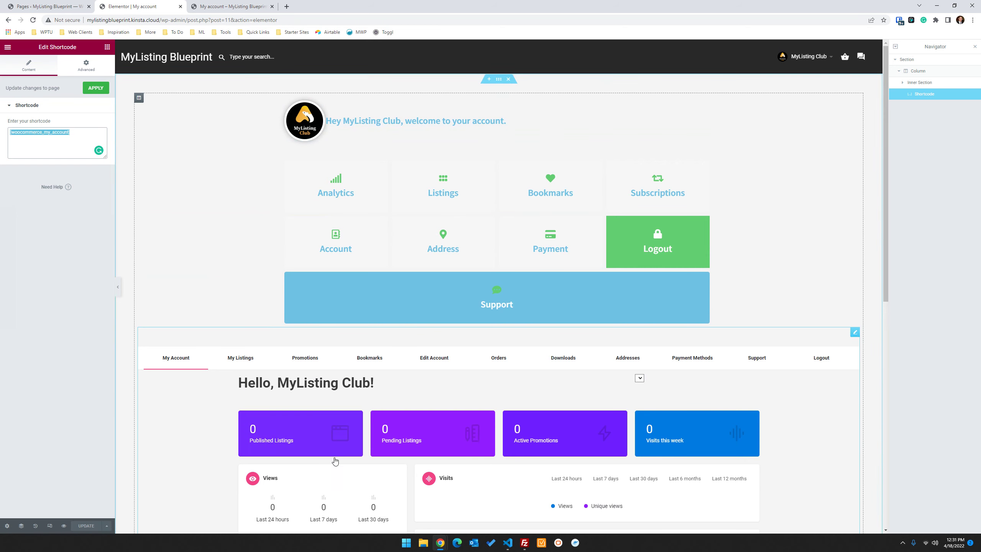
scroll(260, 318, down, 9)
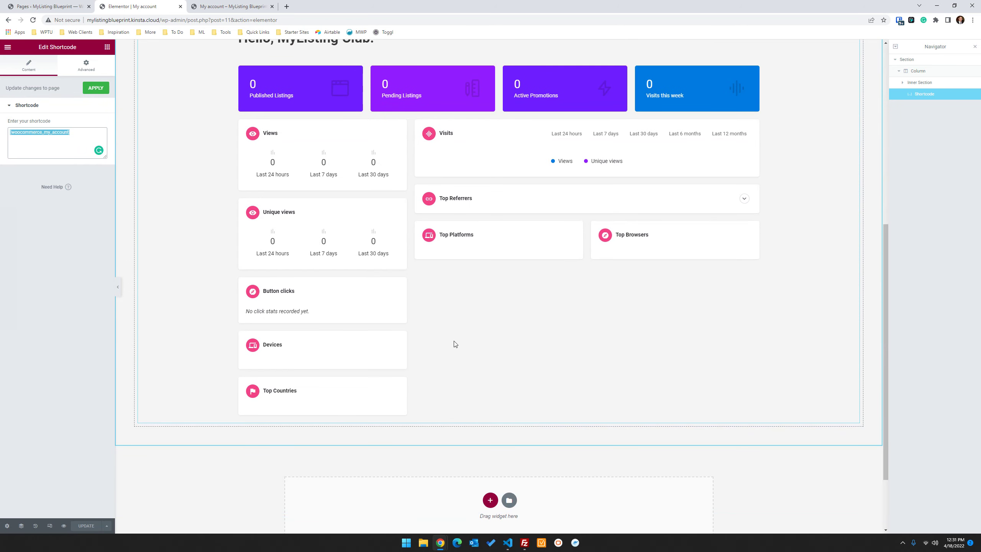
scroll(457, 344, up, 2)
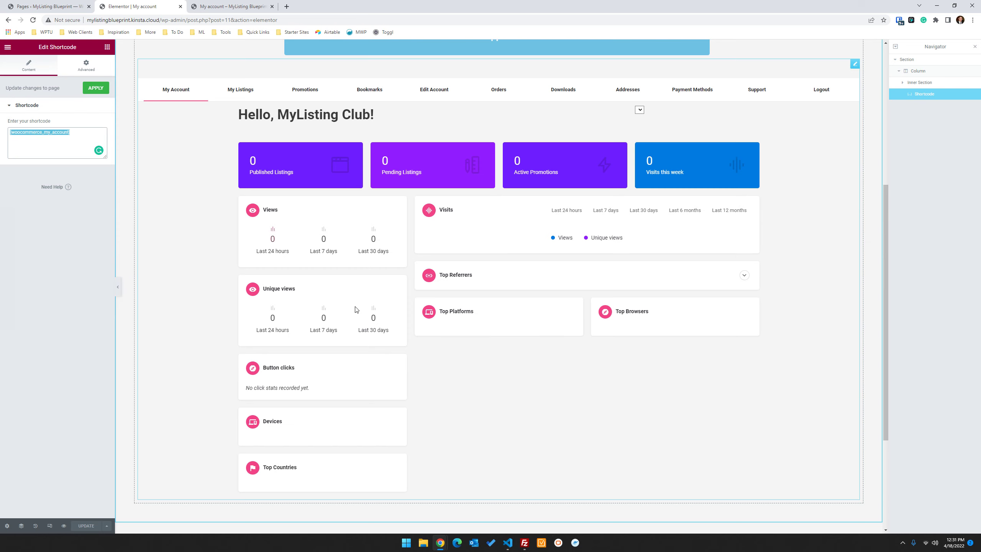
scroll(355, 310, up, 7)
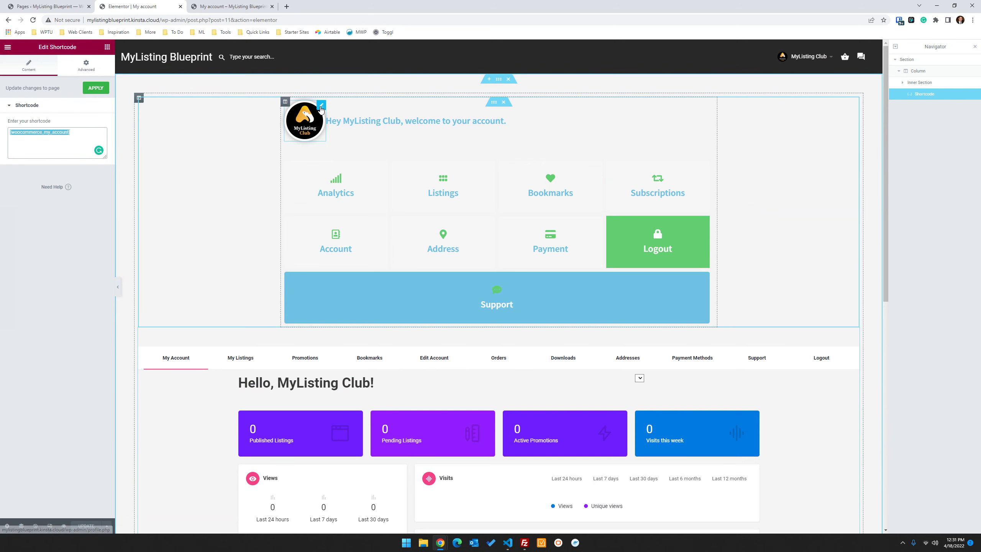
Step: Inspect the content settings of the user profile picture and the welcome heading above the dashboard tiles
click(321, 106)
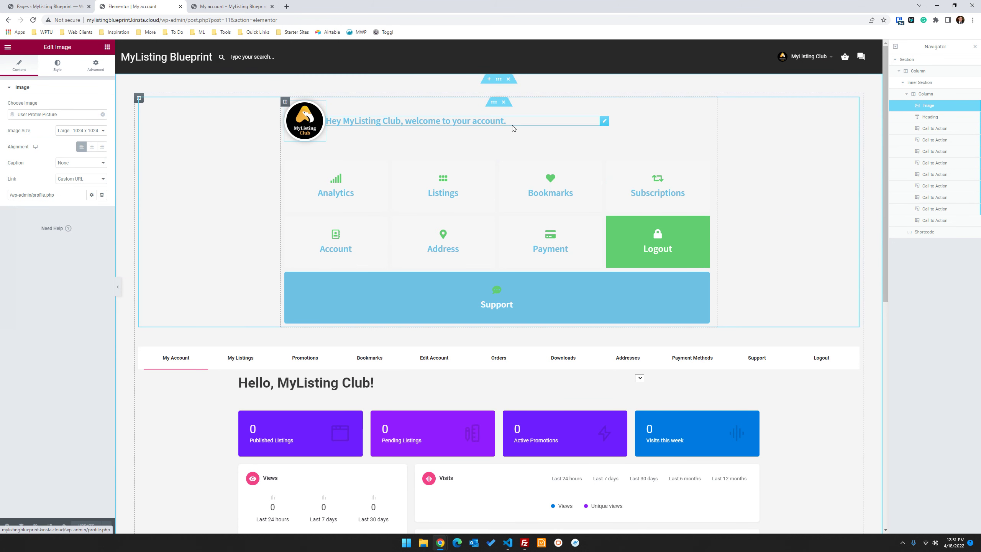
click(488, 125)
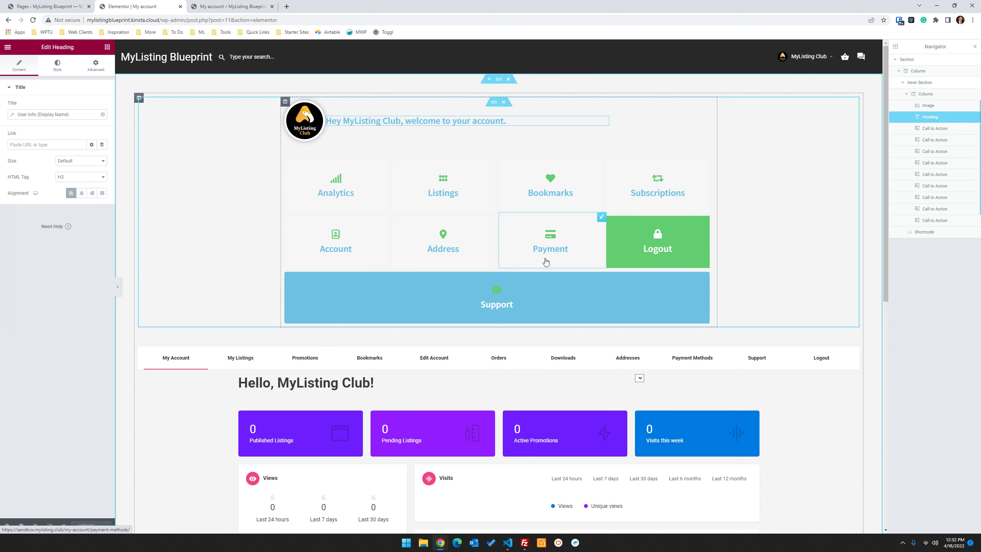
scroll(425, 201, down, 2)
scroll(338, 197, up, 2)
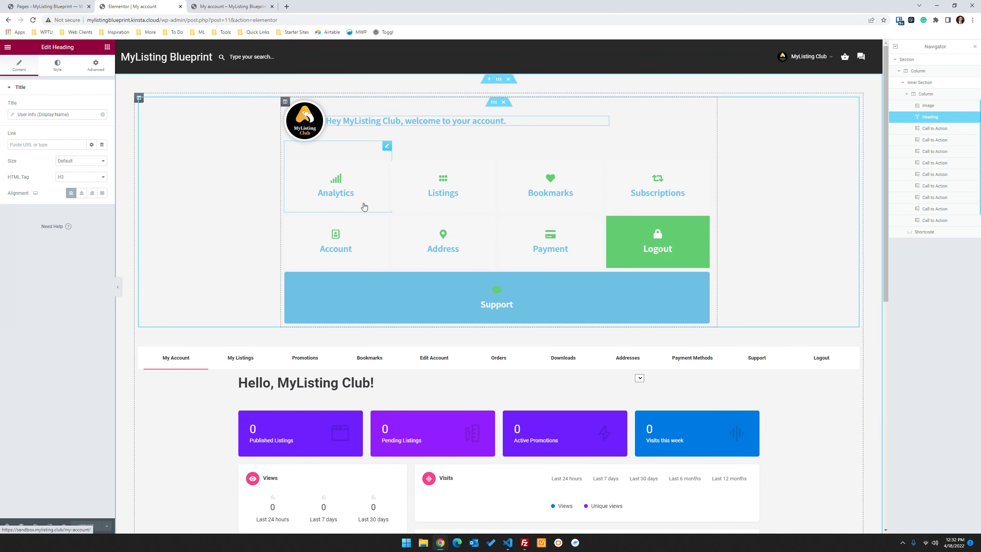
Step: Set the normal-state overlay color in the Analytics tile's hover effects to the global Secondary color
click(387, 146)
click(66, 72)
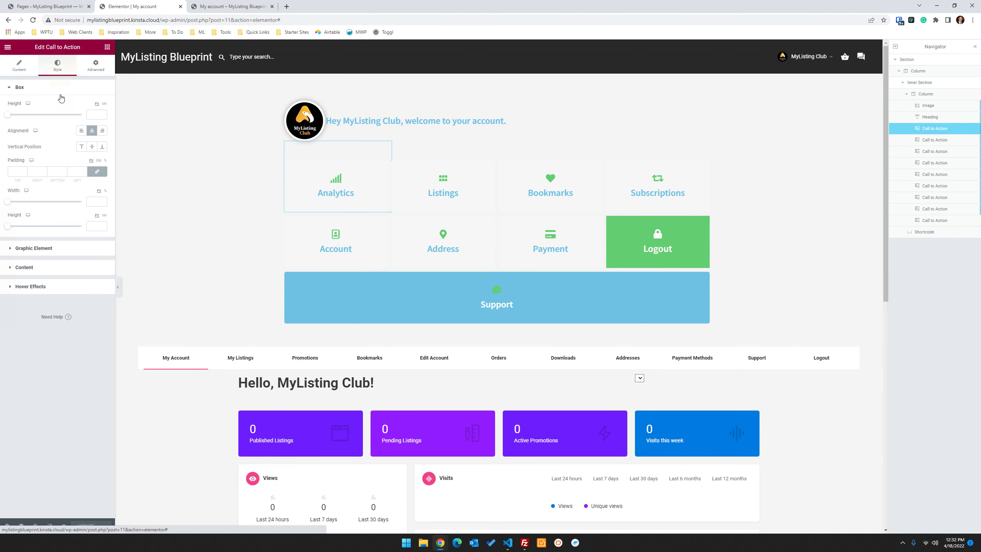
click(64, 290)
click(96, 195)
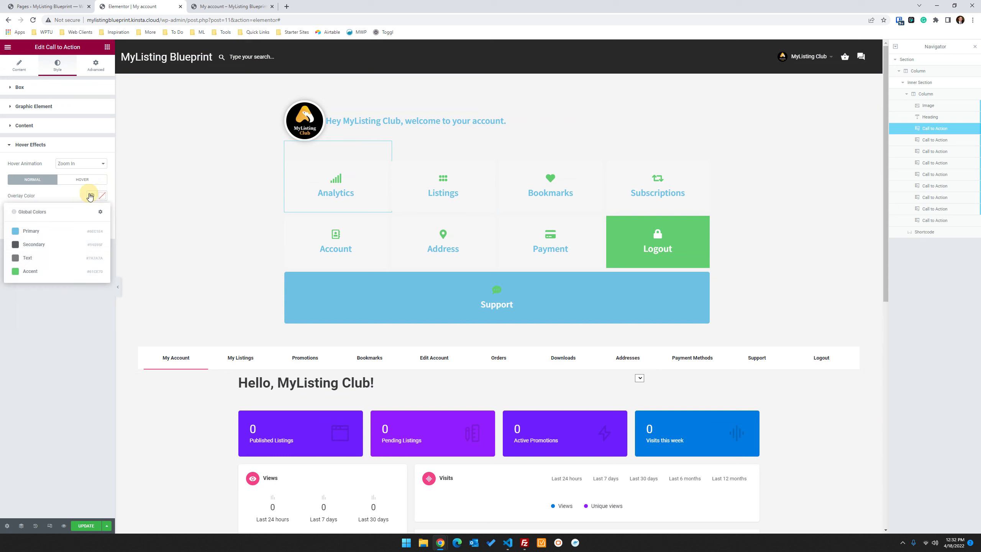
click(38, 248)
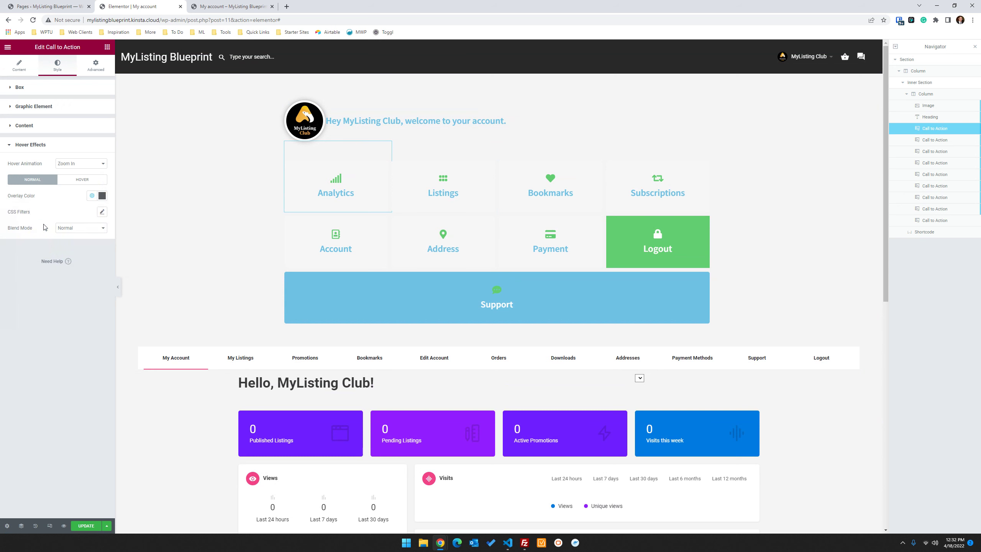
click(88, 199)
click(76, 166)
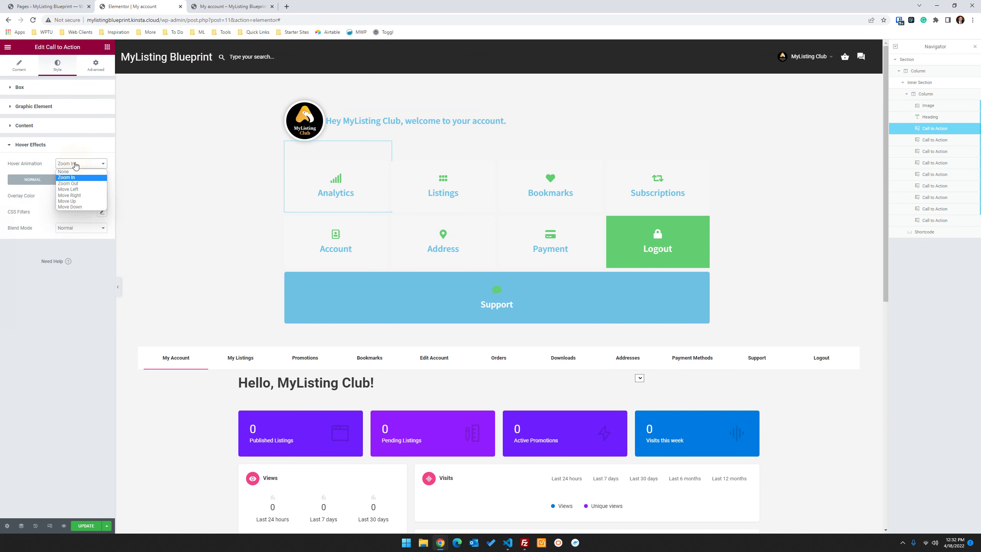
Step: Set the Analytics tile's title to the global Secondary color and its icon to the global Primary color
click(33, 124)
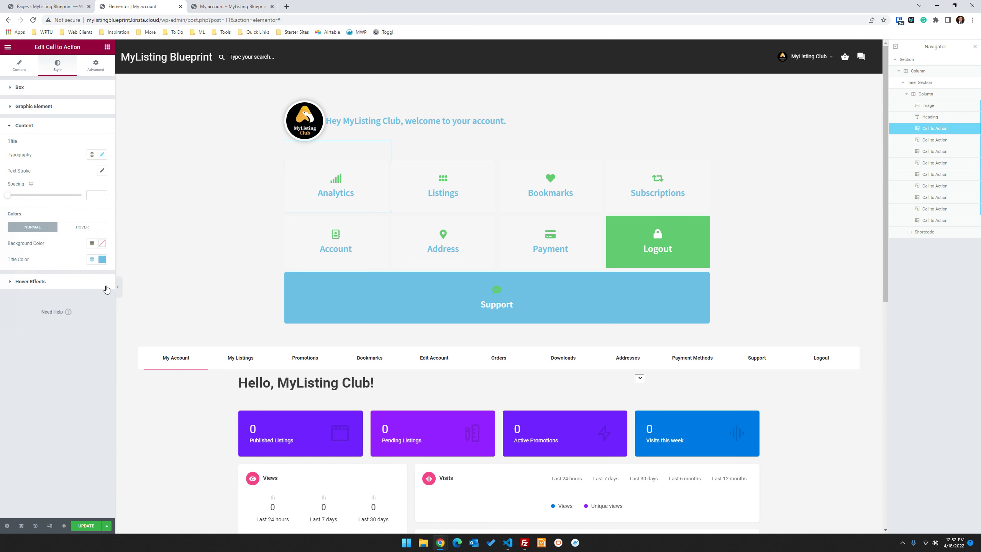
click(95, 261)
click(46, 307)
click(53, 106)
click(91, 150)
click(39, 184)
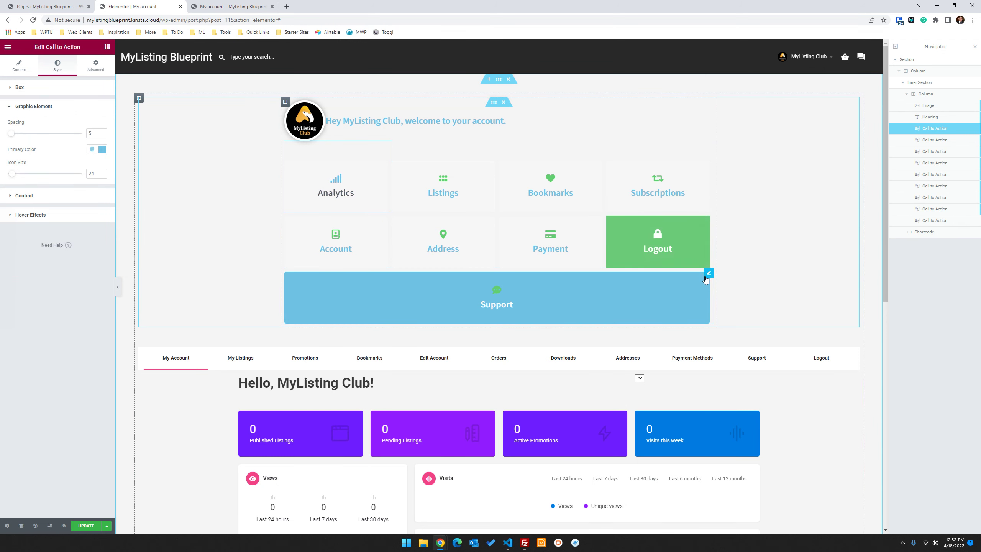
Step: Set the Support tile's normal-state background overlay to the global Secondary color
click(707, 275)
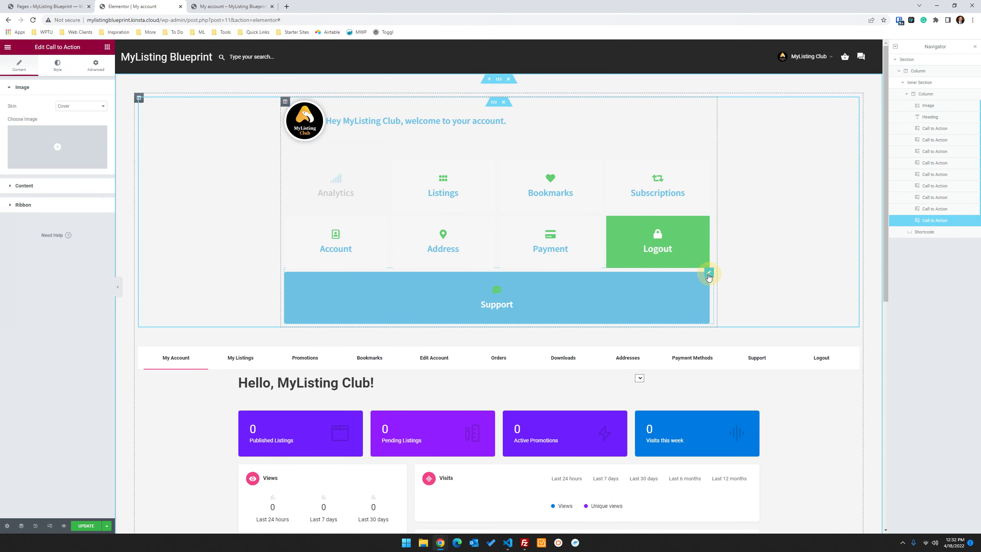
click(60, 63)
click(51, 233)
click(92, 238)
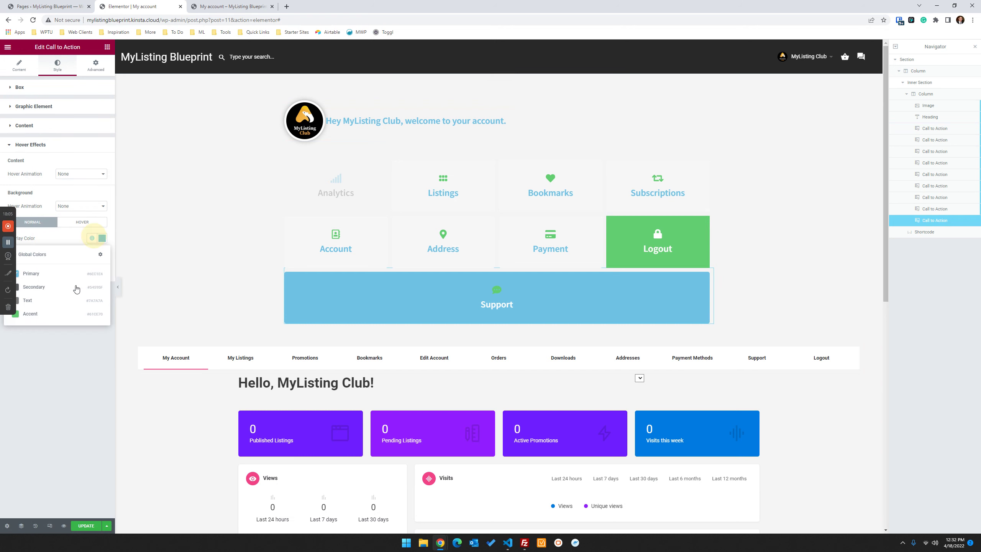
click(38, 287)
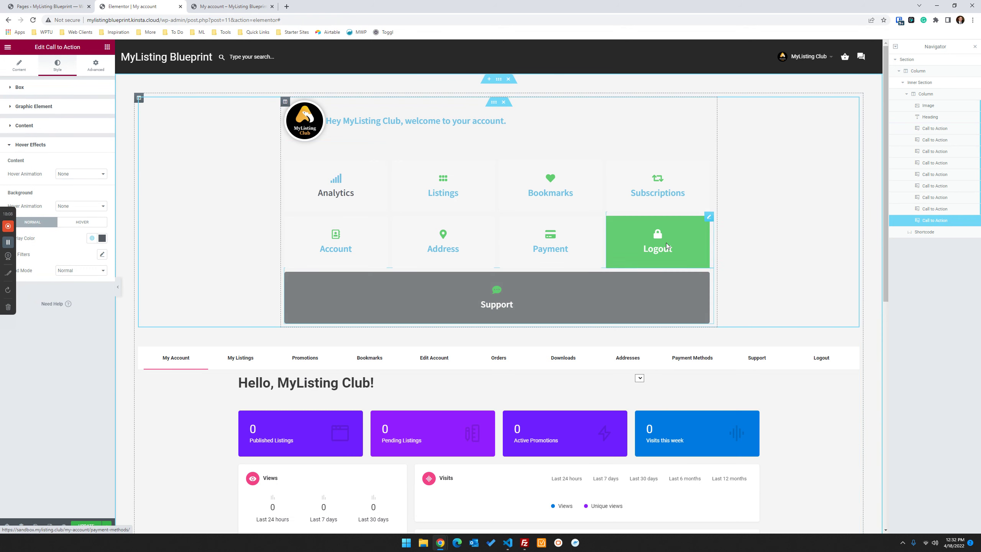
Step: Look over the restyled dashboard tiles and save the My account page
scroll(372, 217, down, 1)
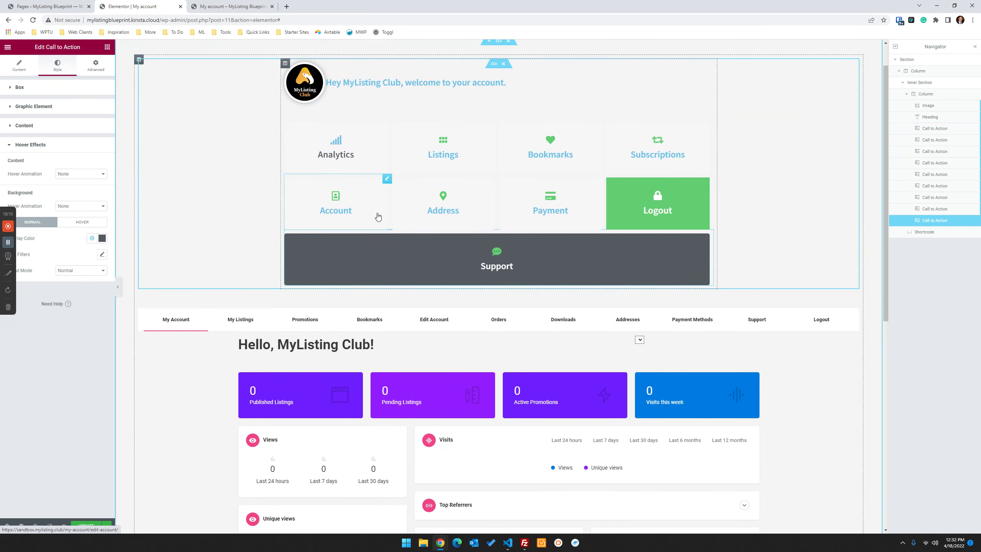
scroll(373, 218, down, 3)
scroll(373, 217, up, 4)
click(90, 525)
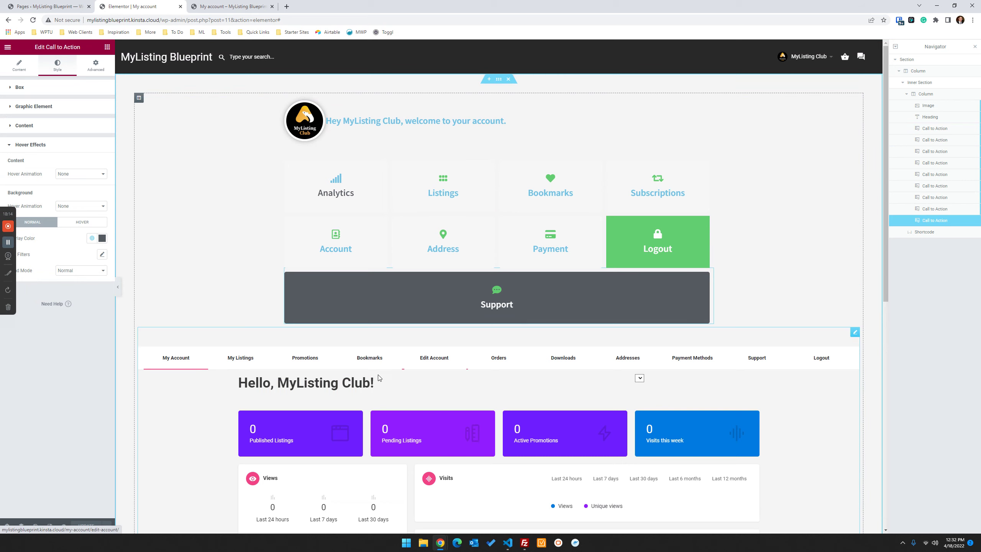
Step: Reload the live account Support page and review the custom dashboard above its content
click(232, 6)
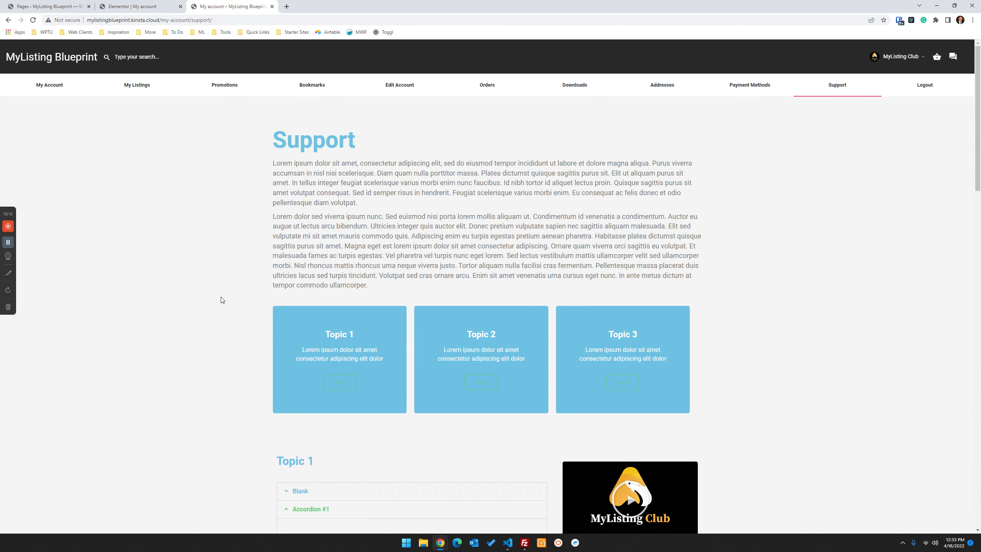
click(33, 19)
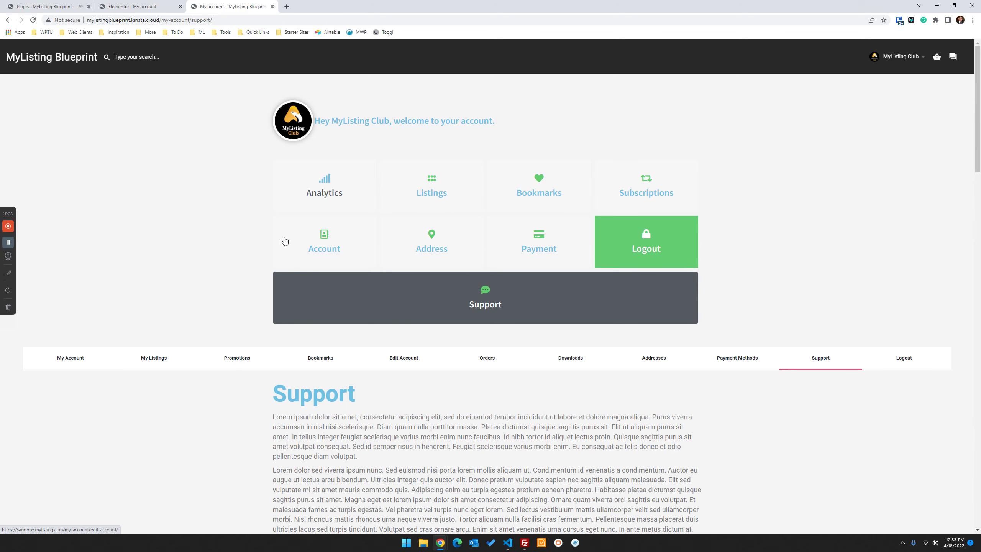
scroll(240, 241, down, 3)
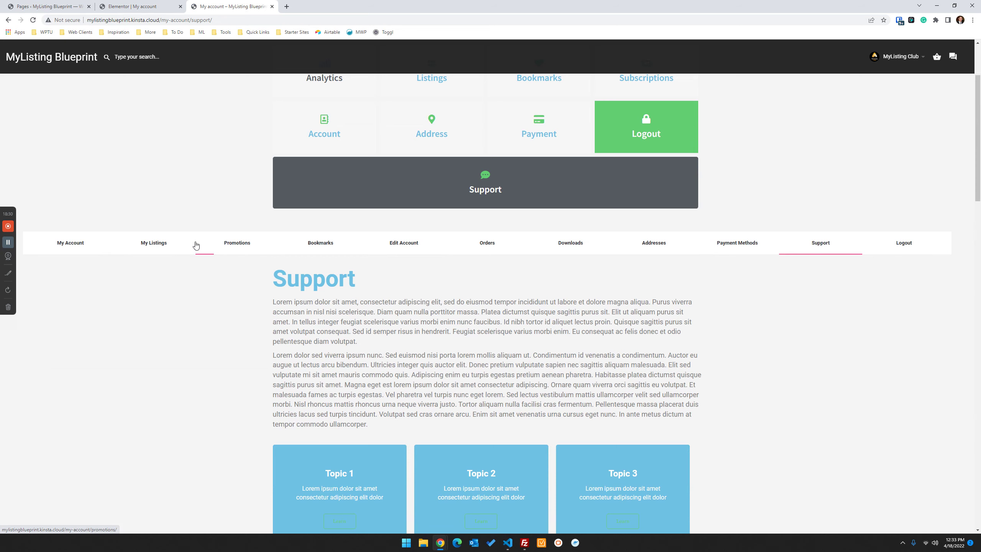
Step: Open the Analytics tile's content settings in the Elementor editor and examine its link
scroll(317, 379, up, 3)
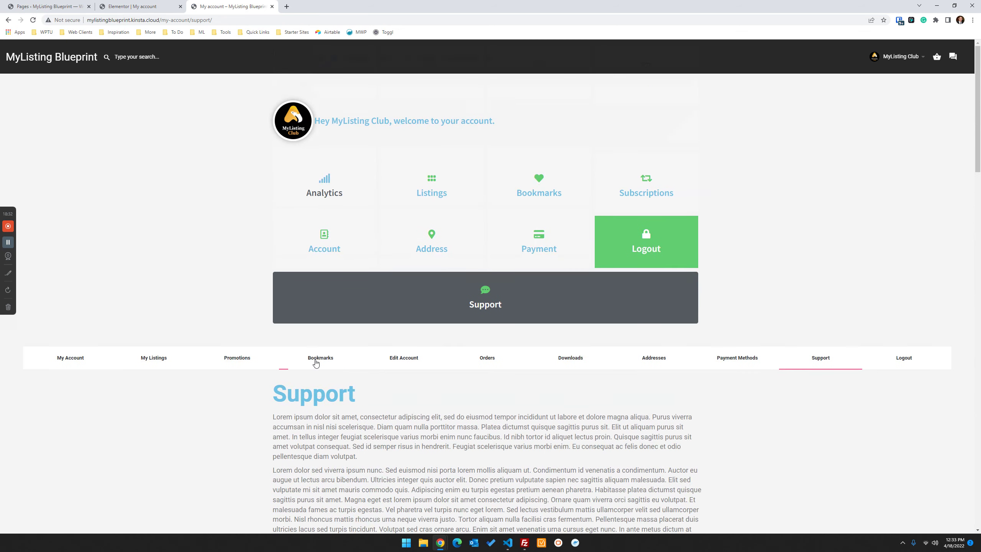
click(125, 6)
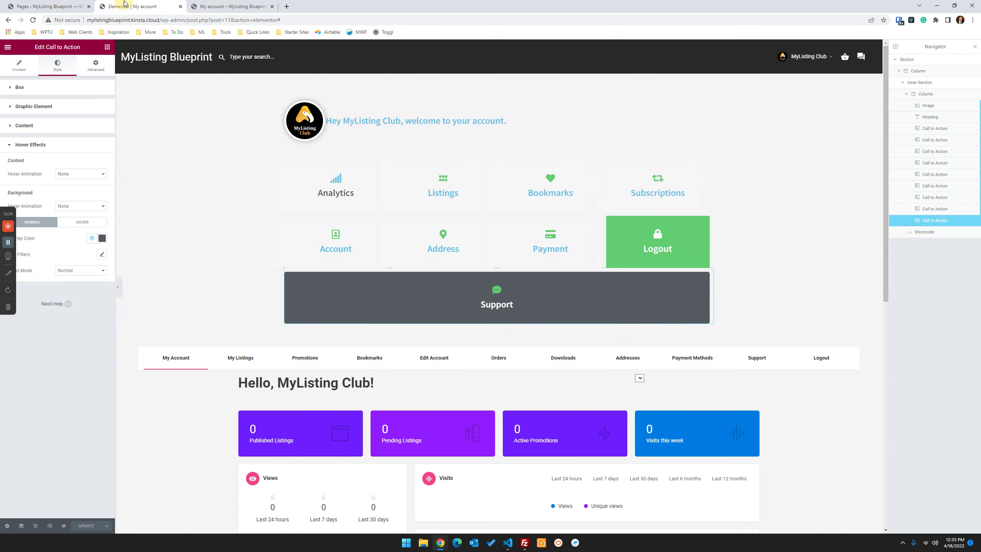
click(386, 147)
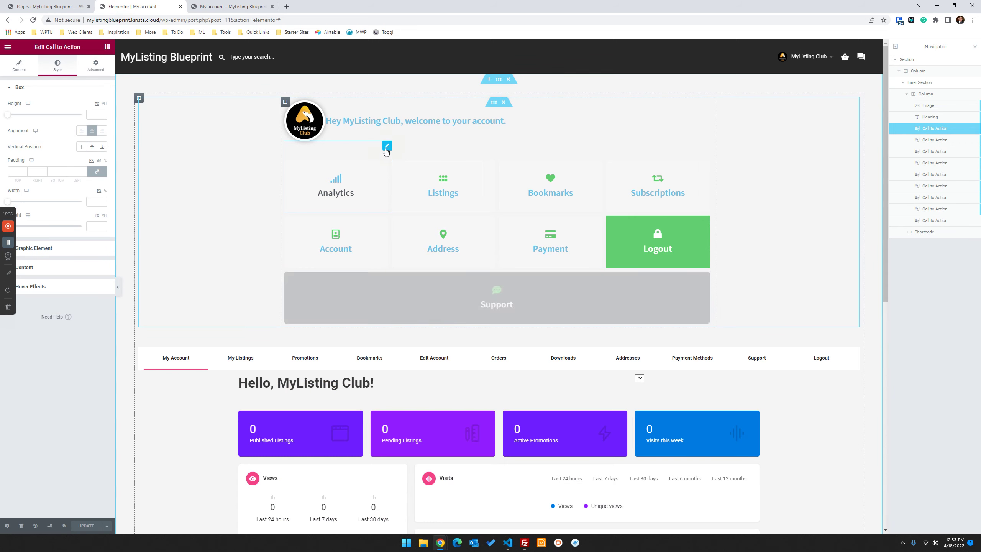
click(14, 68)
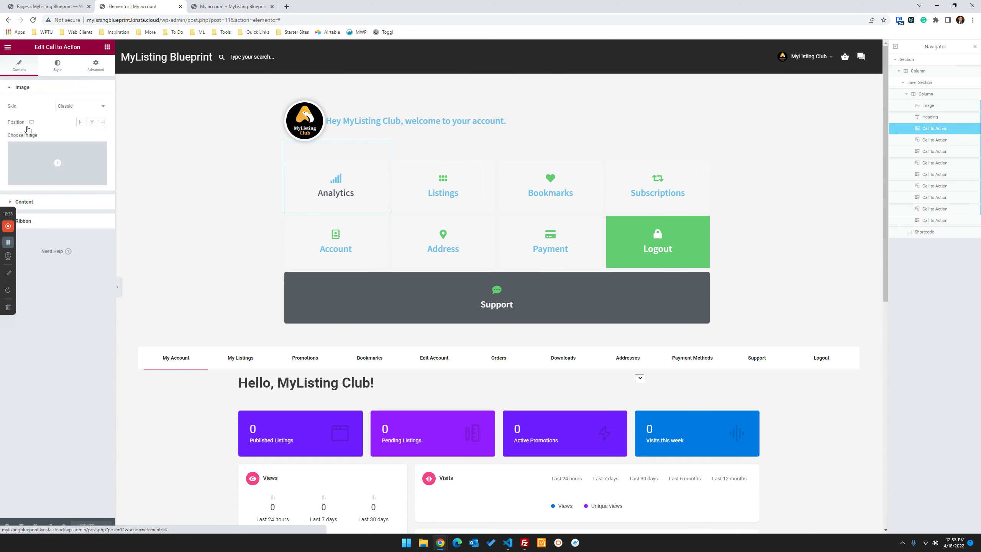
click(35, 208)
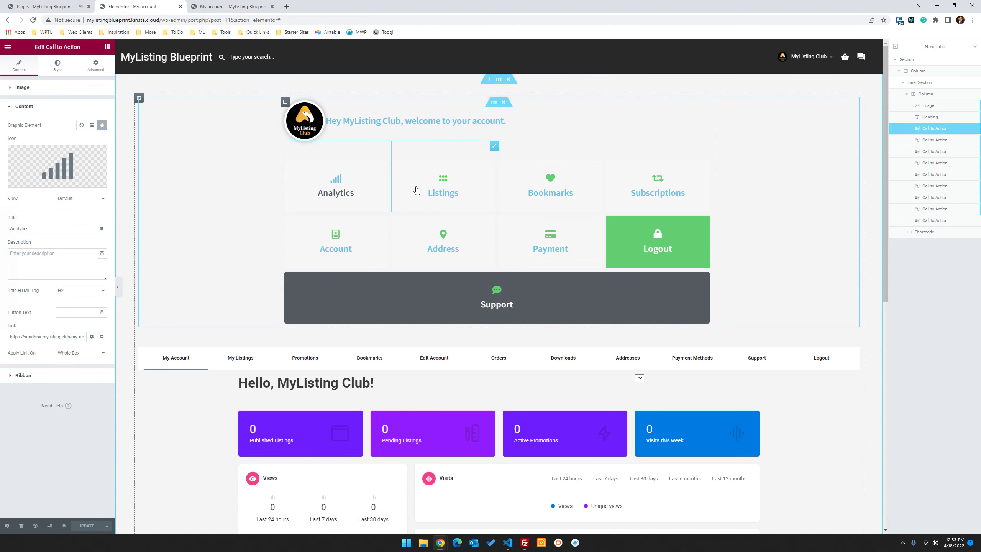
Step: Examine the My Listings and Support menu link addresses and the page address on the live account page
click(227, 3)
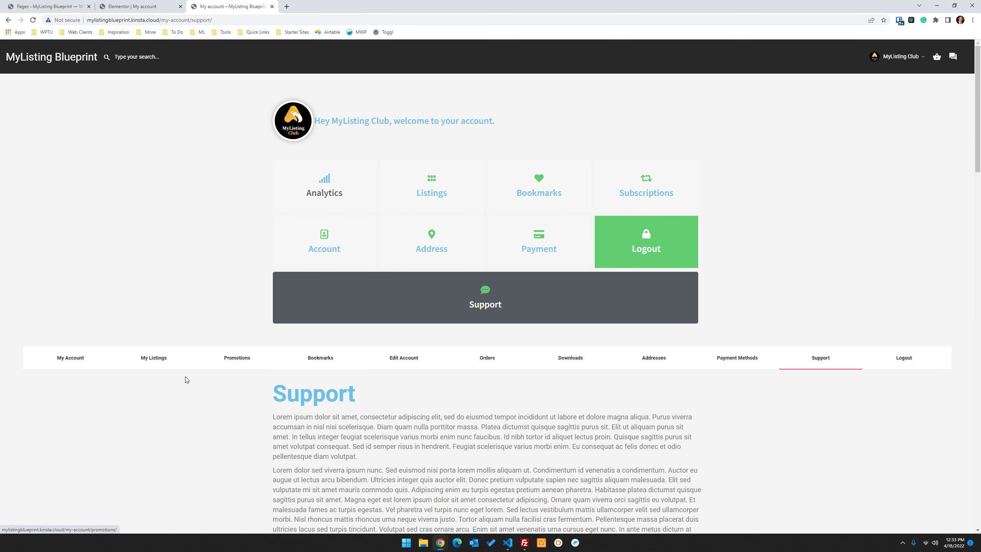
right_click(156, 356)
click(210, 405)
click(230, 438)
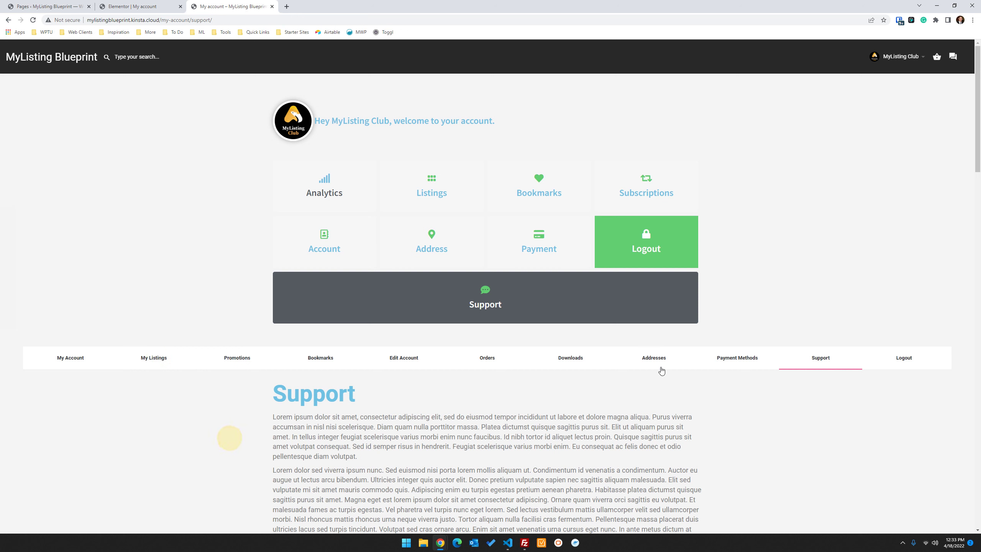
click(110, 442)
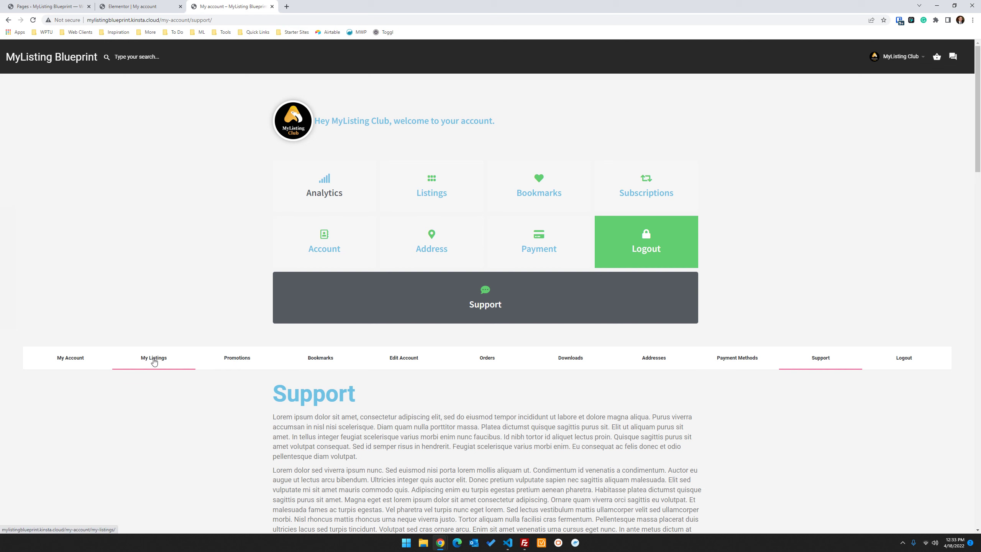
right_click(823, 359)
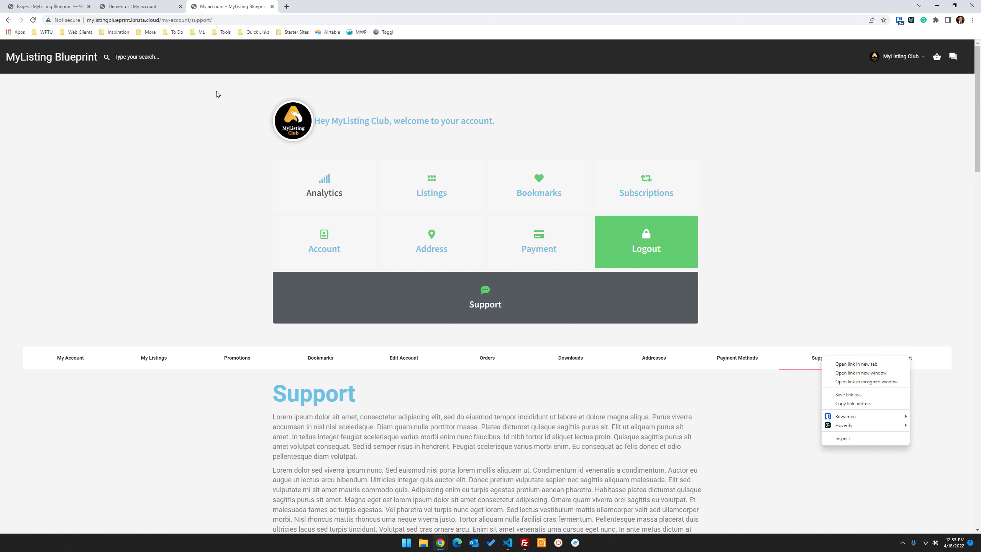
click(151, 20)
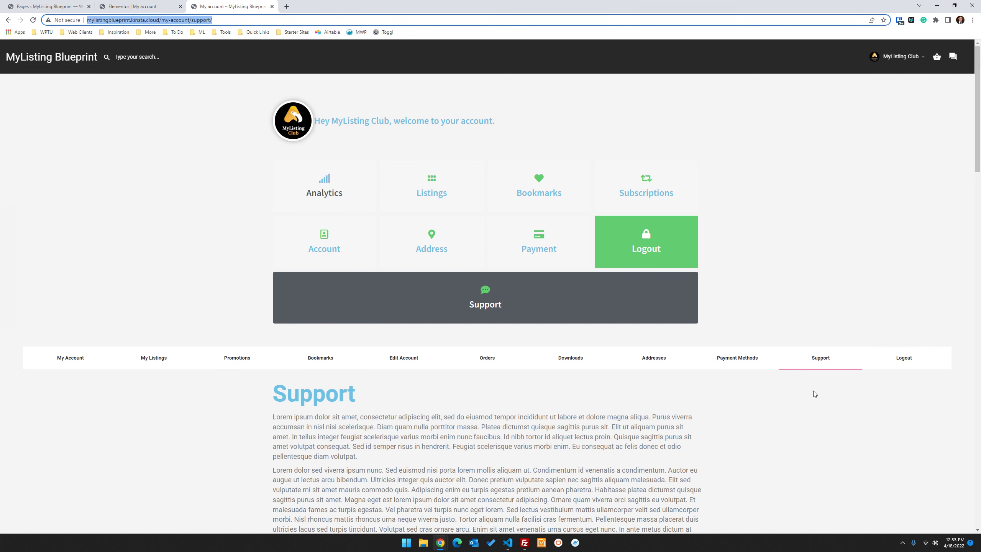
click(790, 414)
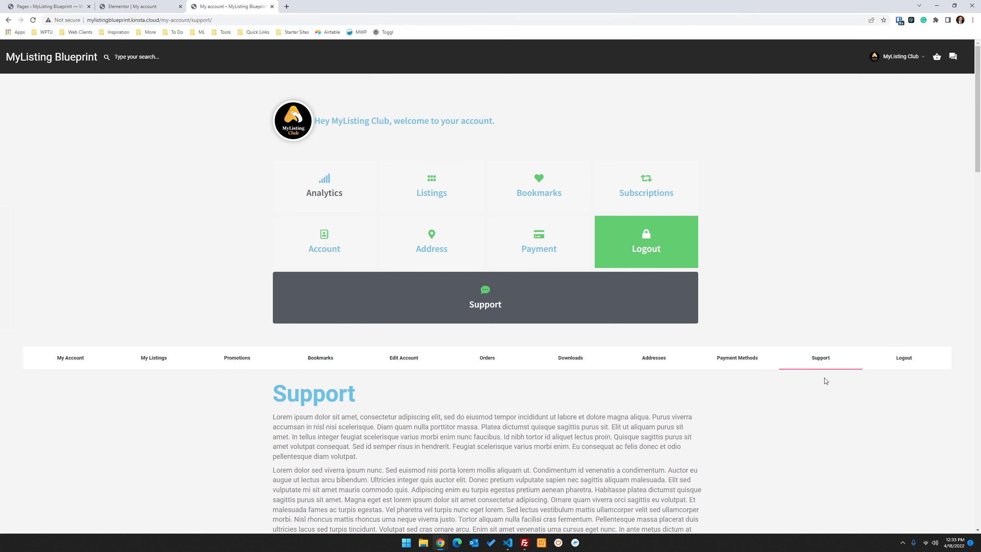
Step: Copy the live account menu's Logout link address into the Logout tile's link and save the page
right_click(902, 359)
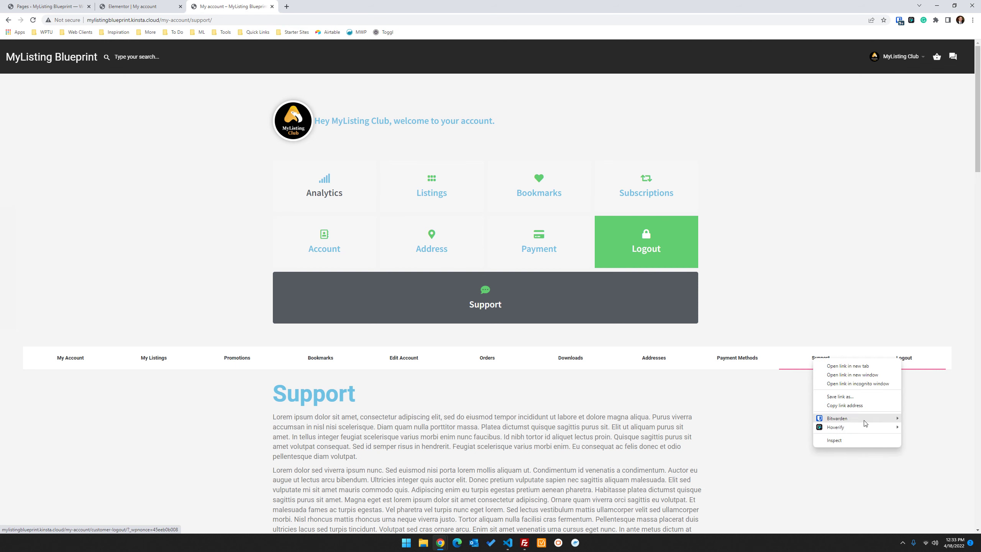
click(851, 406)
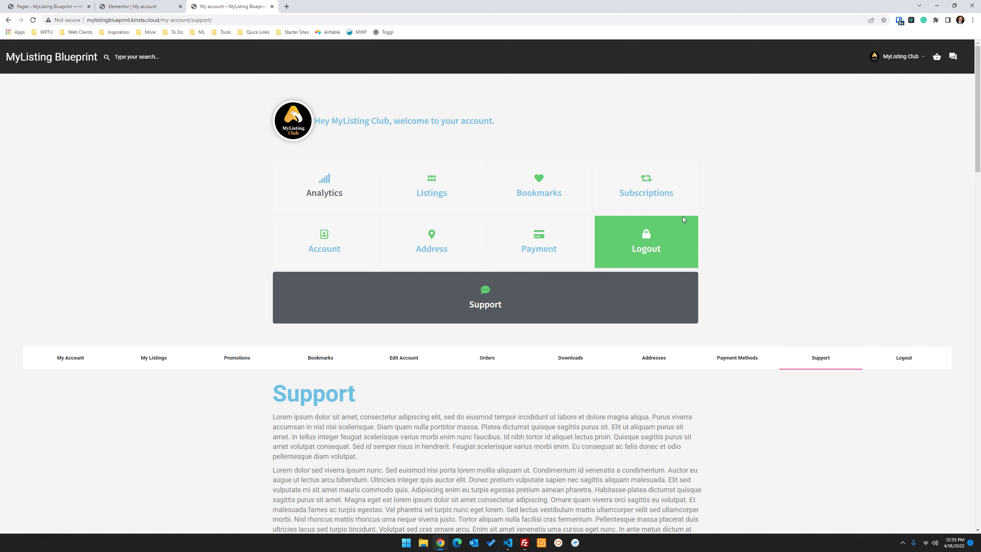
click(153, 3)
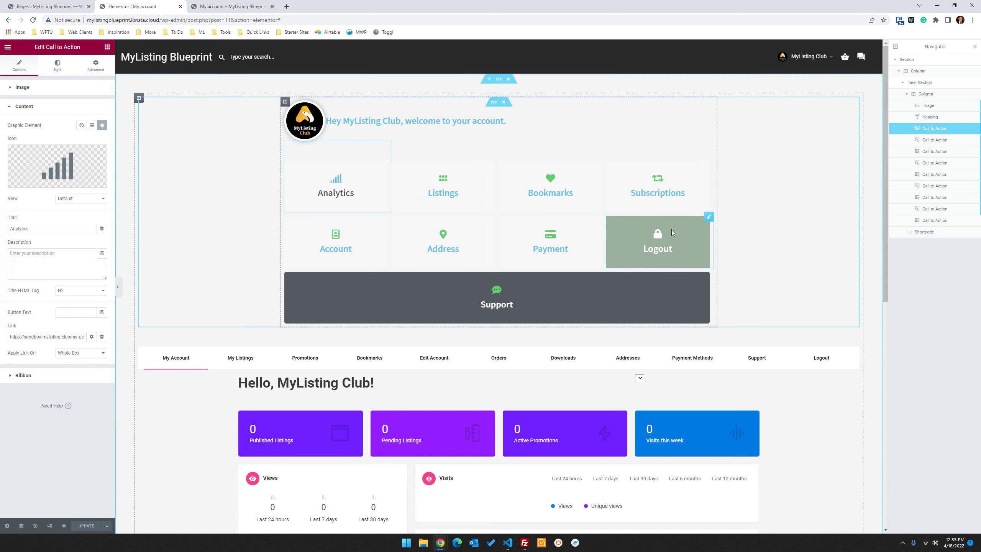
click(709, 217)
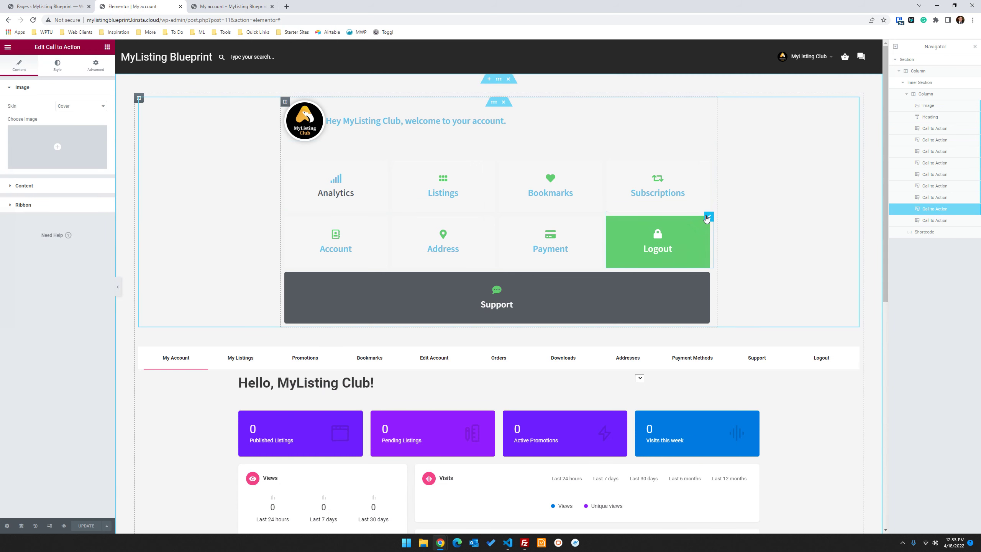
click(24, 186)
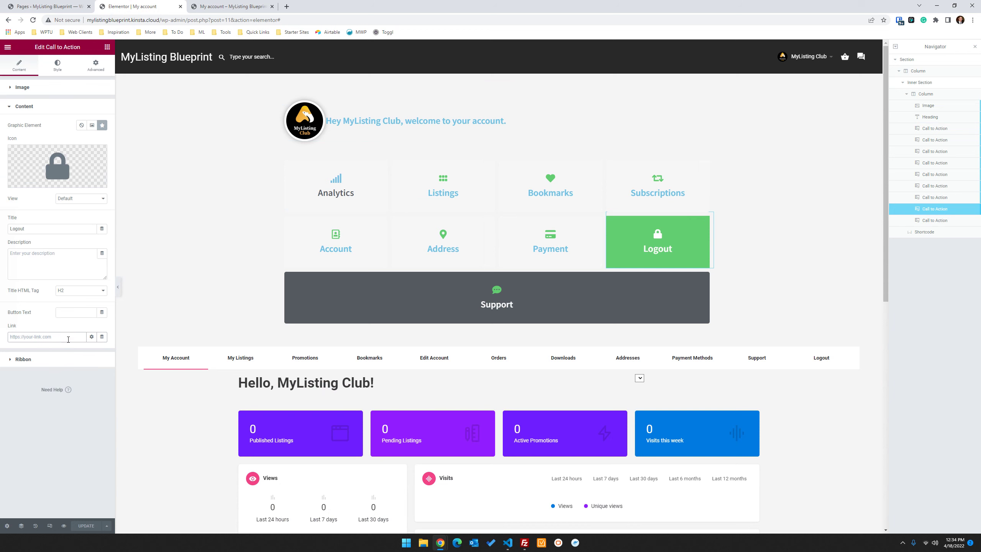
key(ctrl+v)
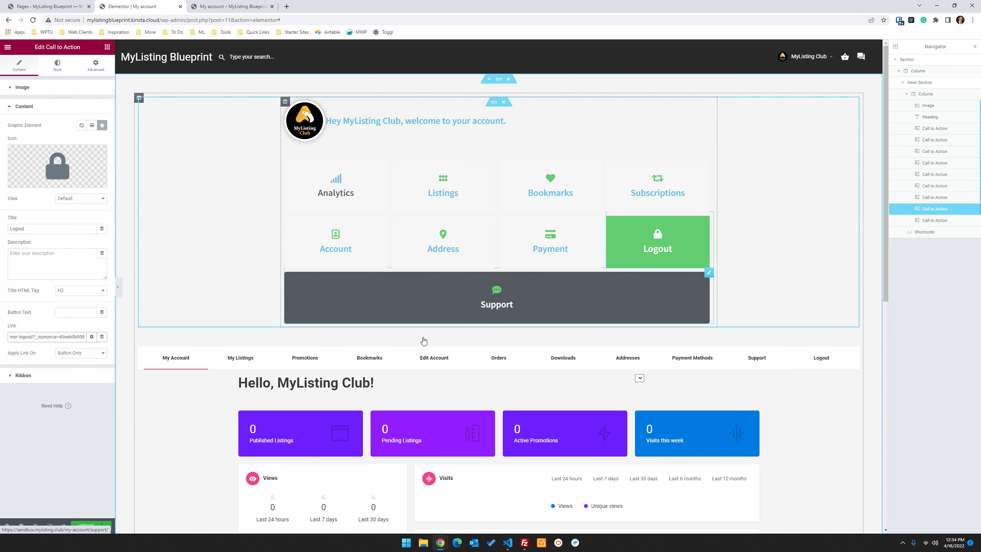
click(78, 475)
click(85, 525)
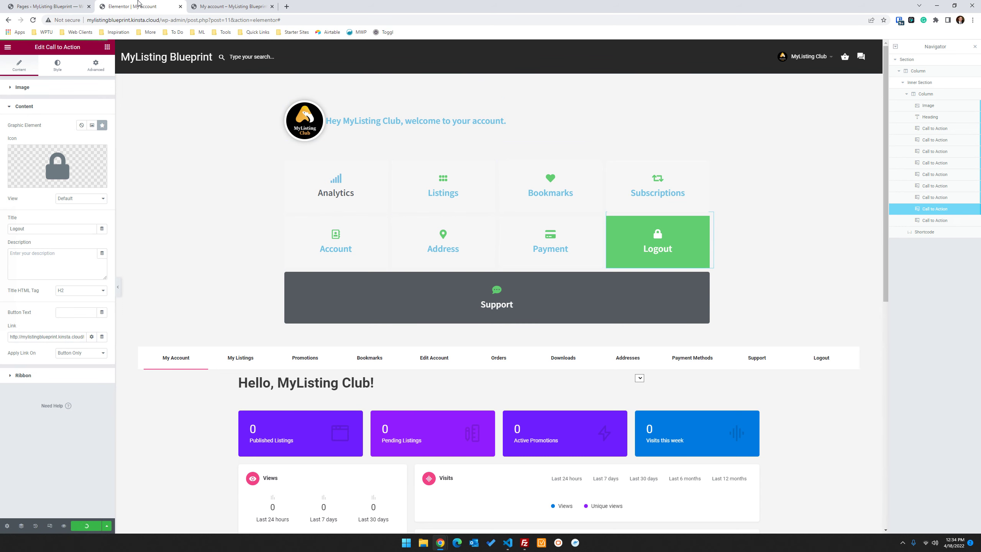
Step: Copy the Orders menu link's address from the live account page and return to the Elementor editor
click(249, 5)
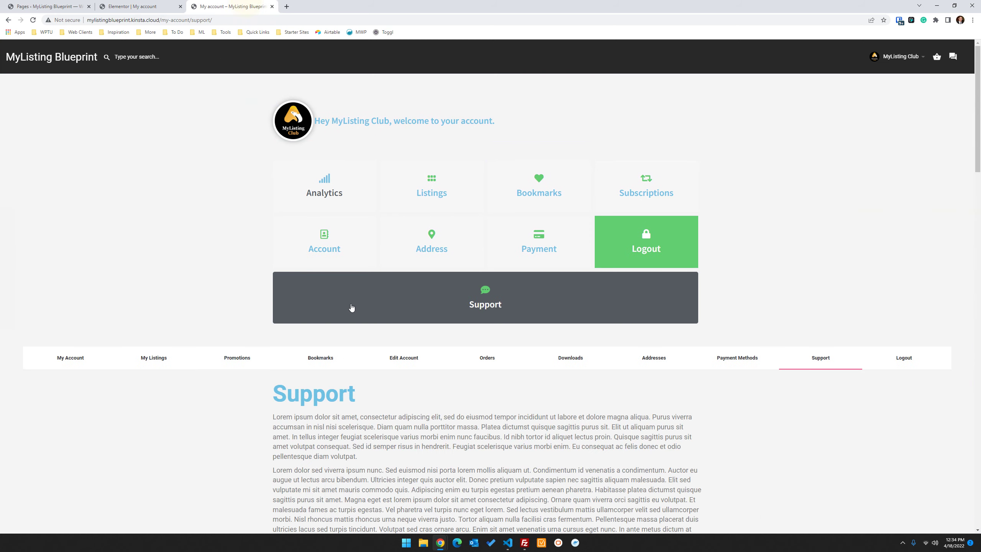
right_click(486, 359)
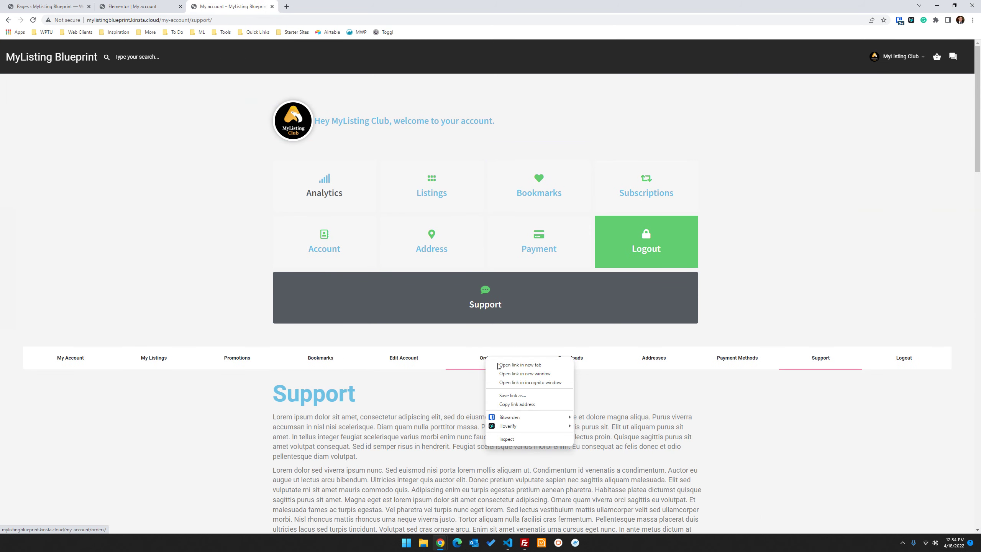
click(515, 404)
click(126, 4)
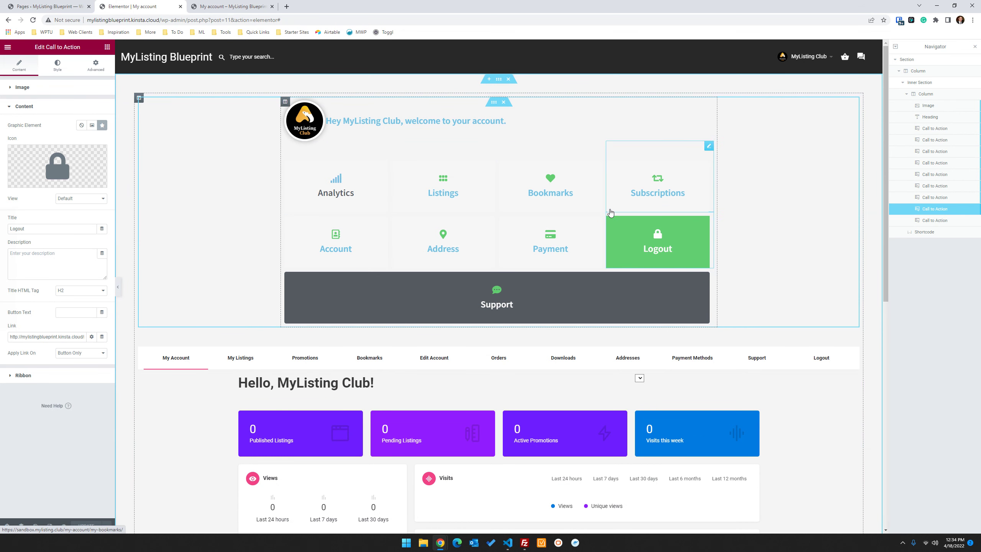
Step: Copy the live Subscriptions tile's link address into that tile's link in the editor and save the page
click(236, 7)
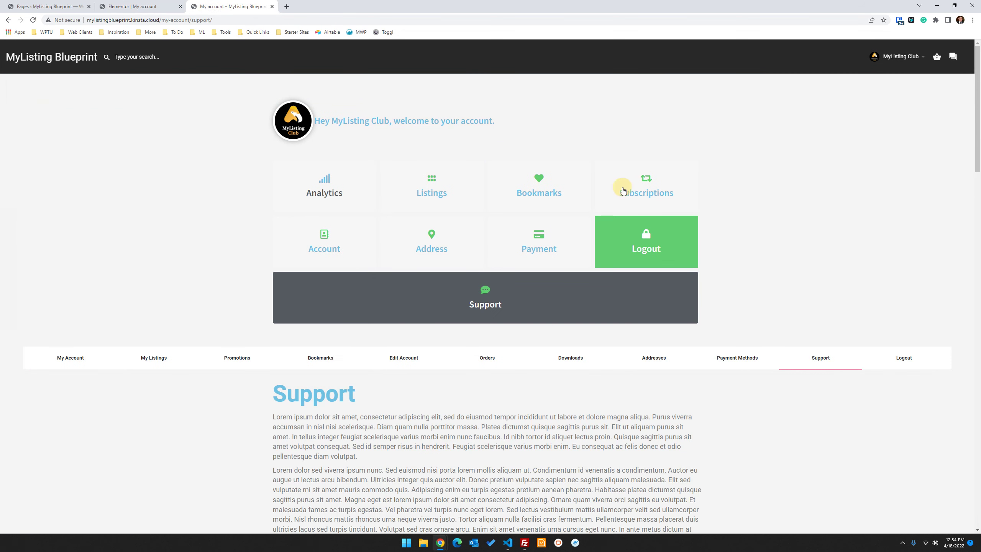
right_click(623, 190)
click(654, 234)
key(ctrl+Page_Up)
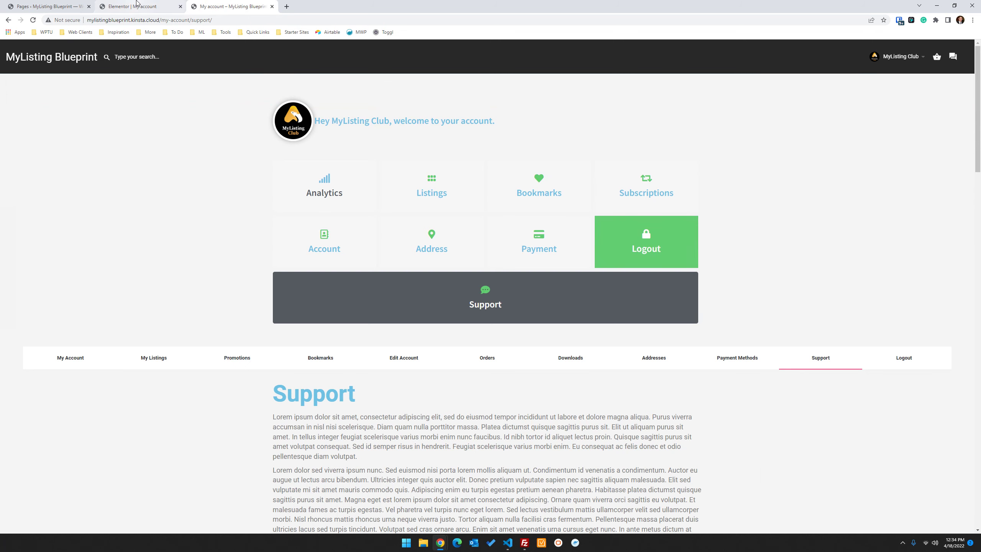
click(708, 146)
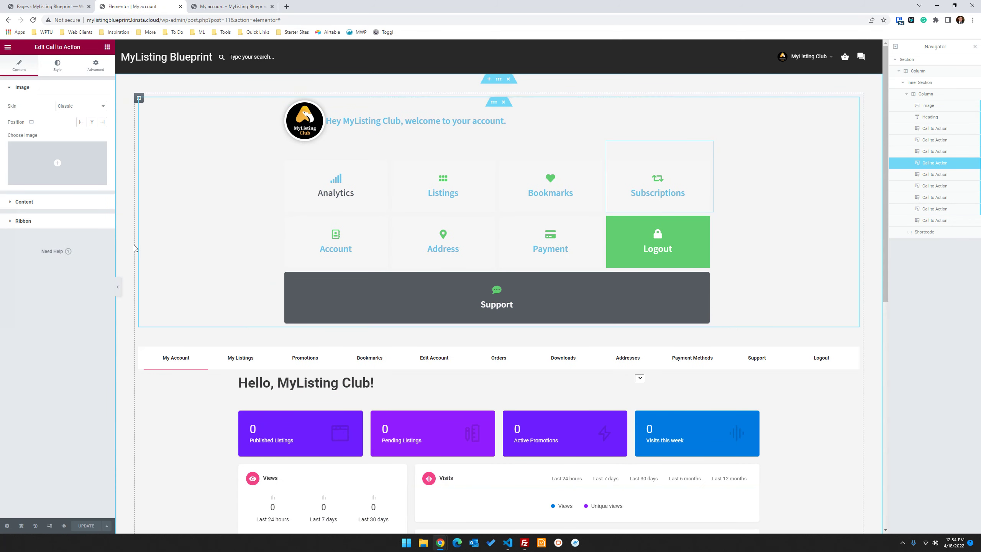
click(46, 337)
key(ctrl+a)
key(ctrl+v)
drag(49, 337, 0, 341)
click(87, 526)
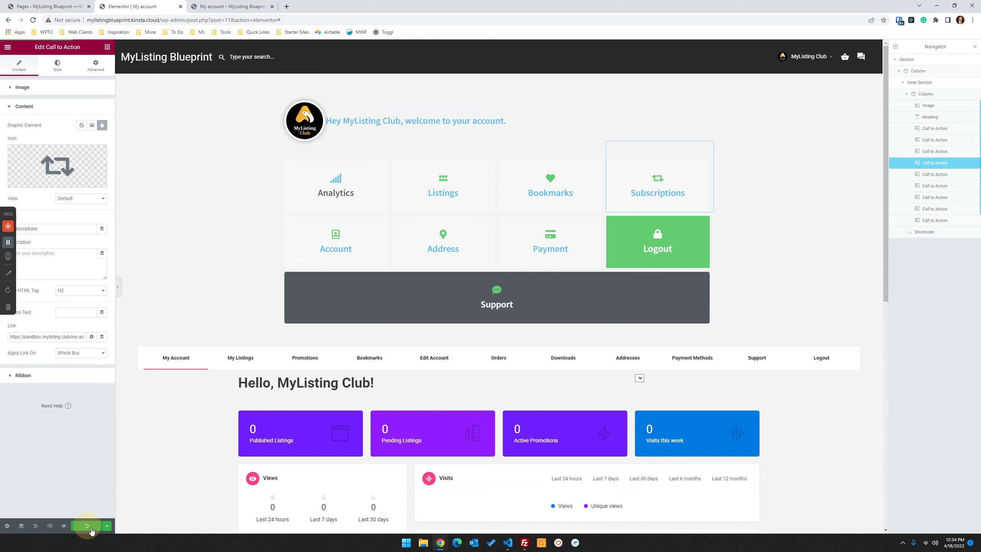
Step: Reload the live account page, test the Subscriptions tile and examine the address it opens before returning
click(228, 6)
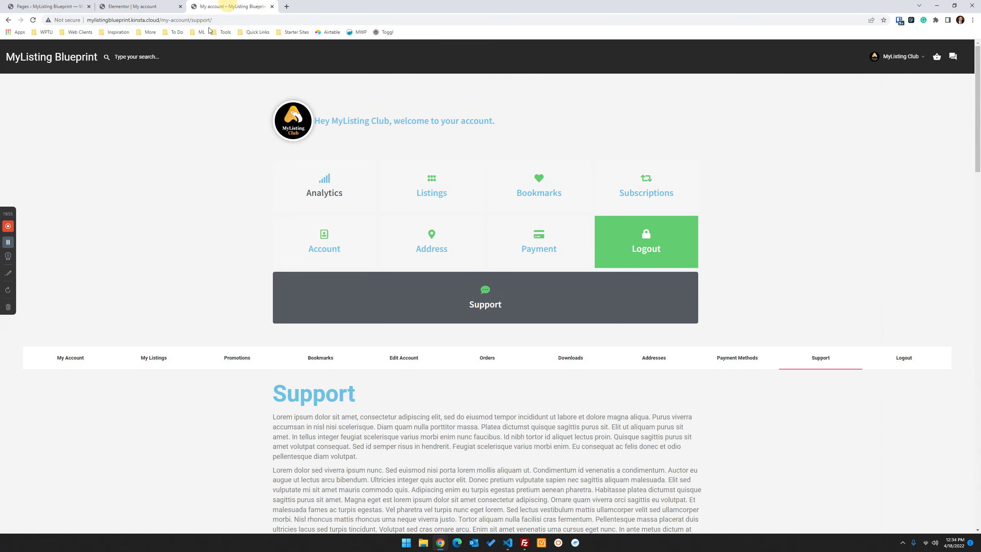
click(33, 20)
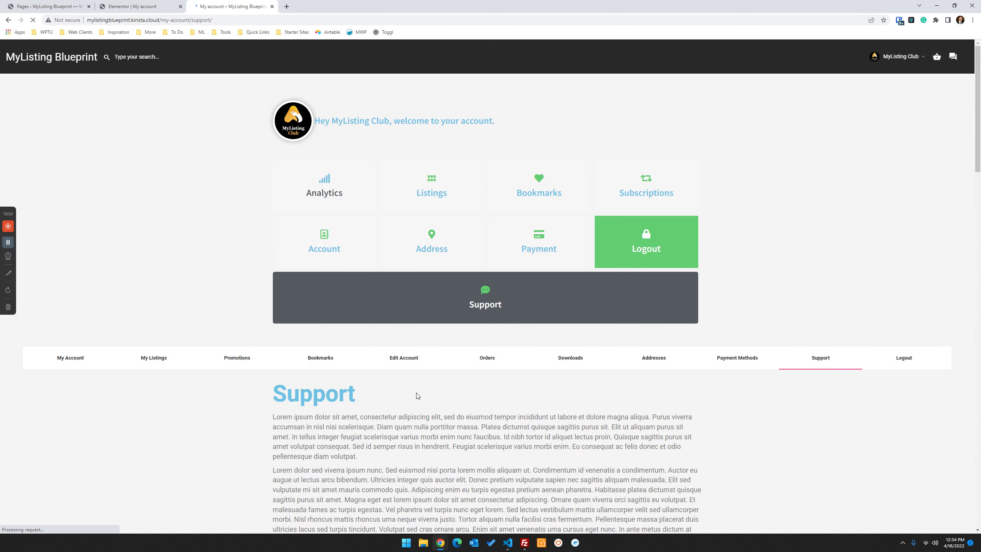
click(203, 20)
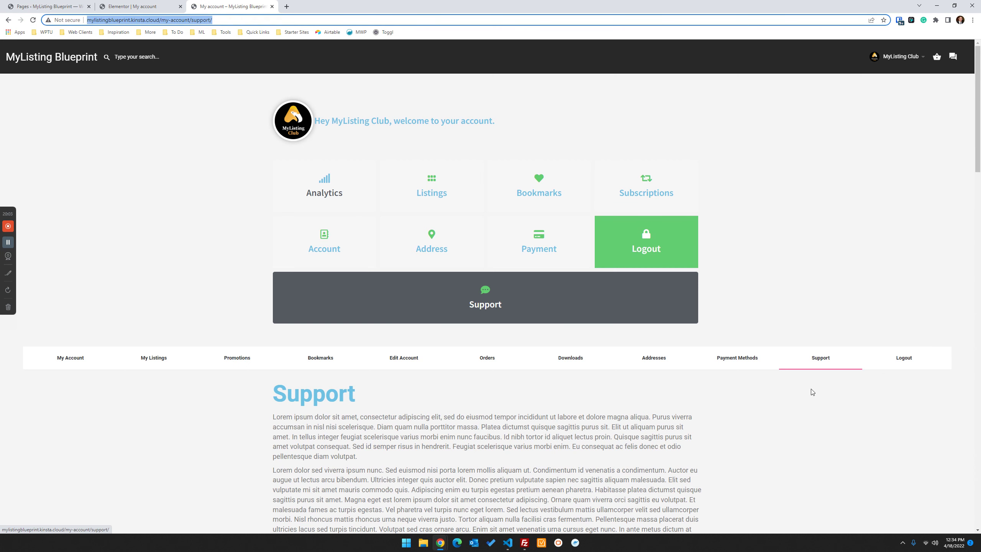
click(735, 372)
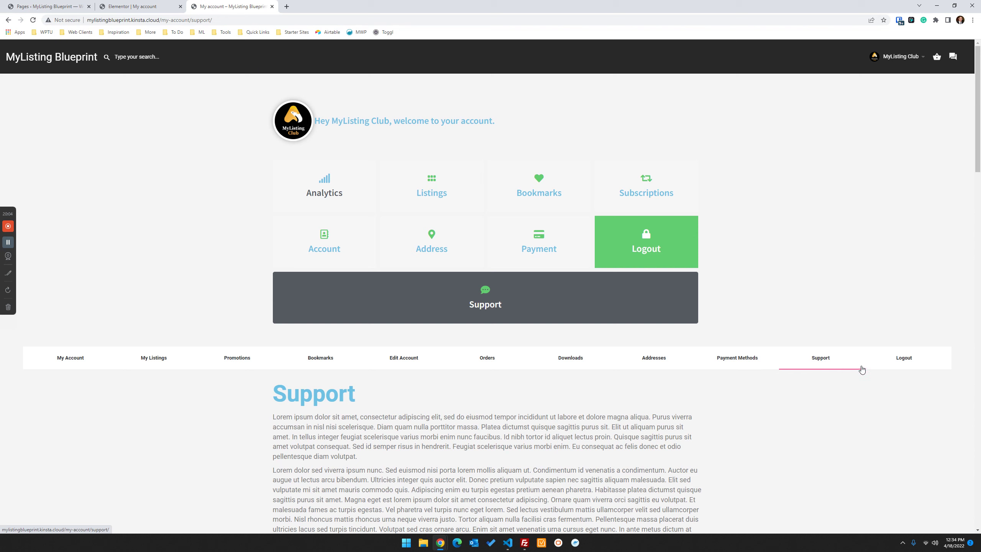
click(648, 187)
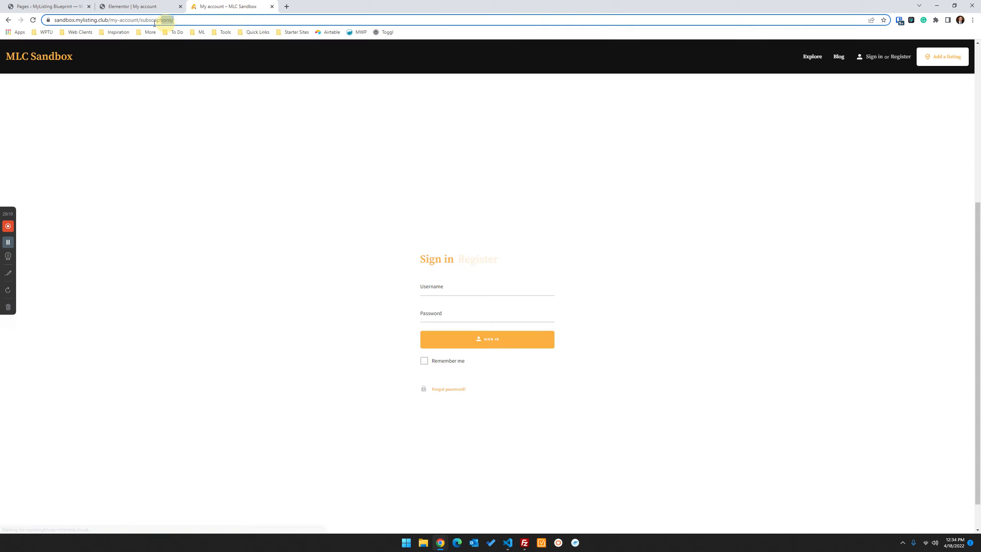
drag(174, 20, 111, 22)
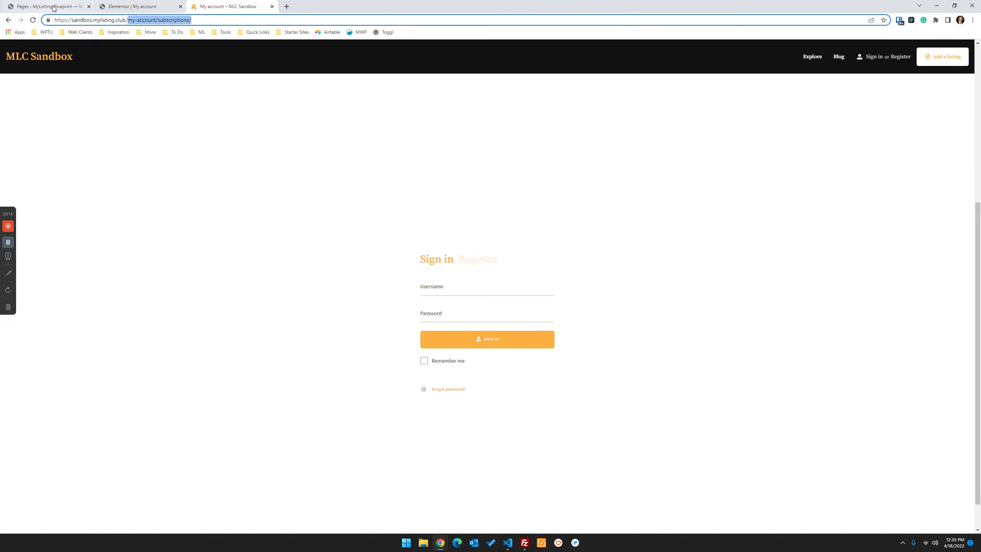
click(7, 19)
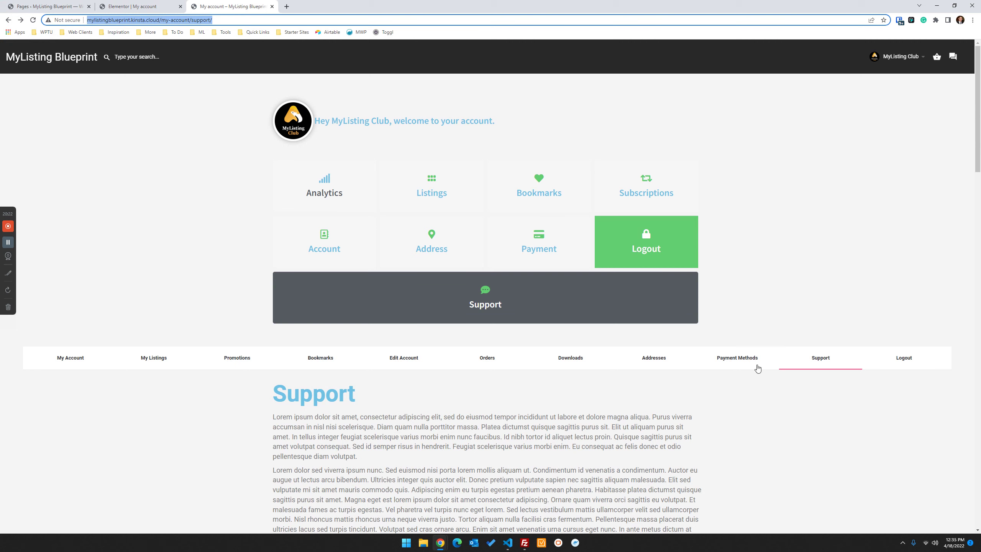
click(133, 6)
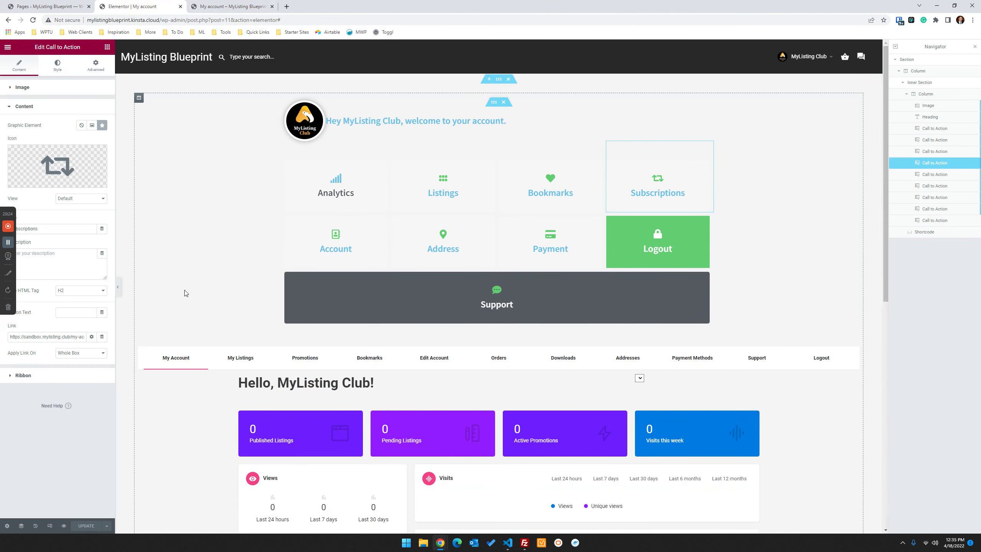
click(708, 217)
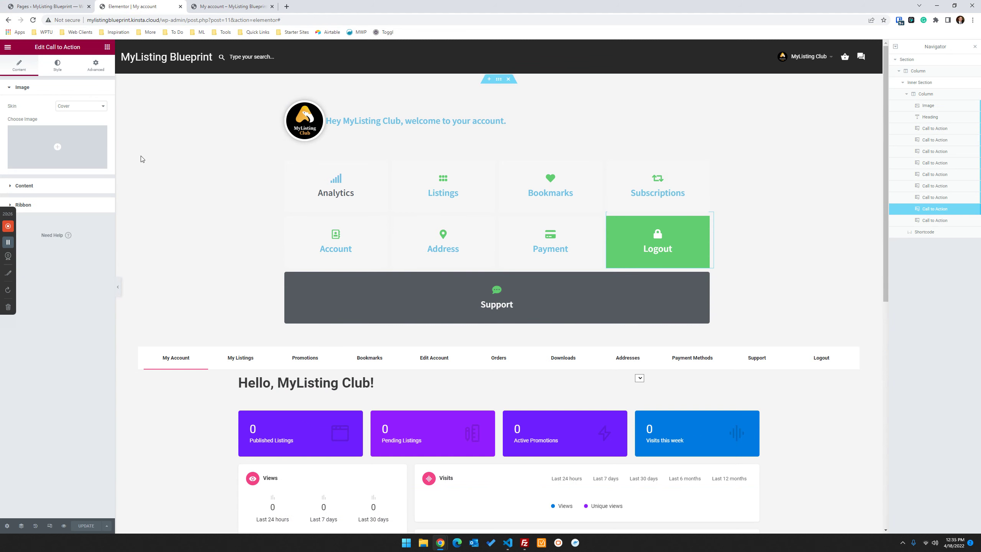
drag(160, 19, 77, 20)
right_click(96, 21)
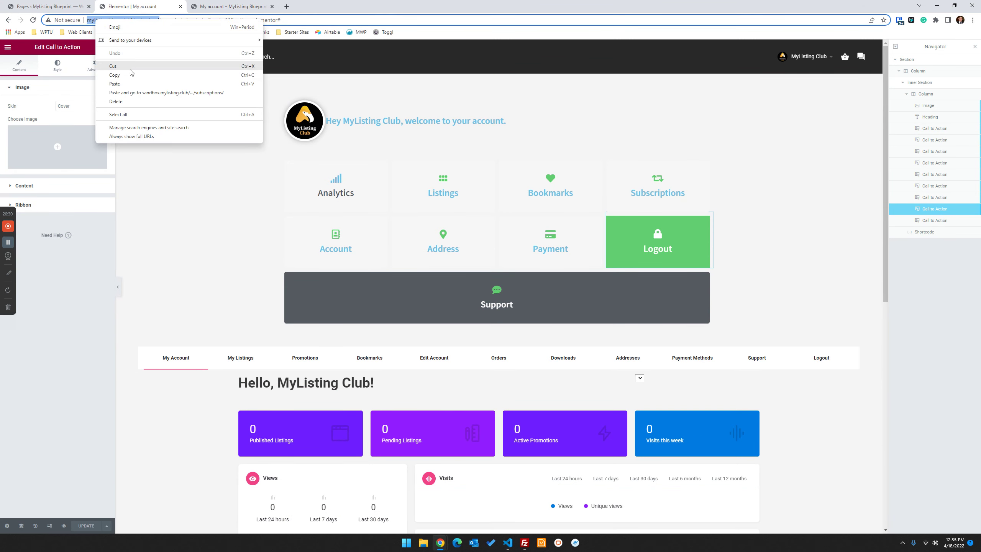
click(129, 76)
click(670, 176)
click(44, 186)
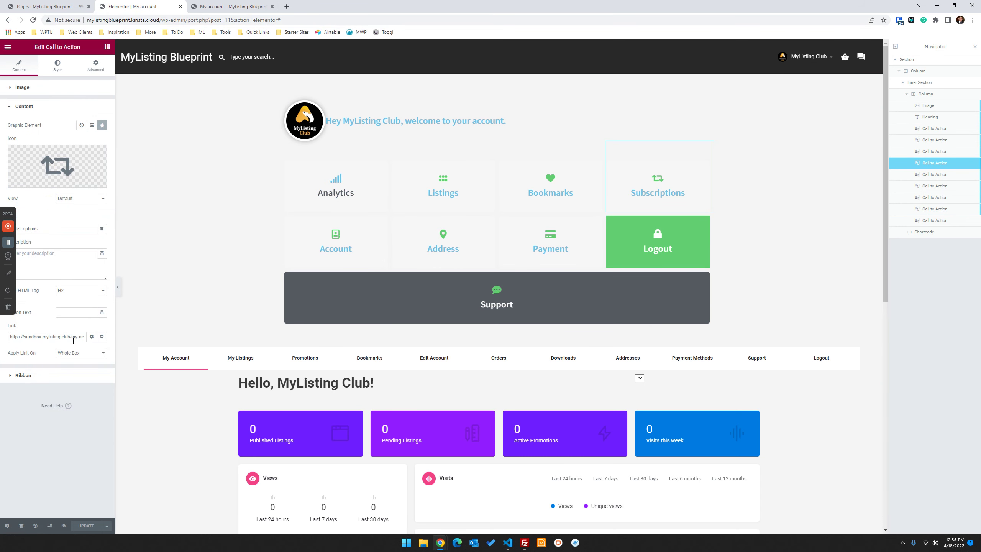
drag(70, 335, 1, 339)
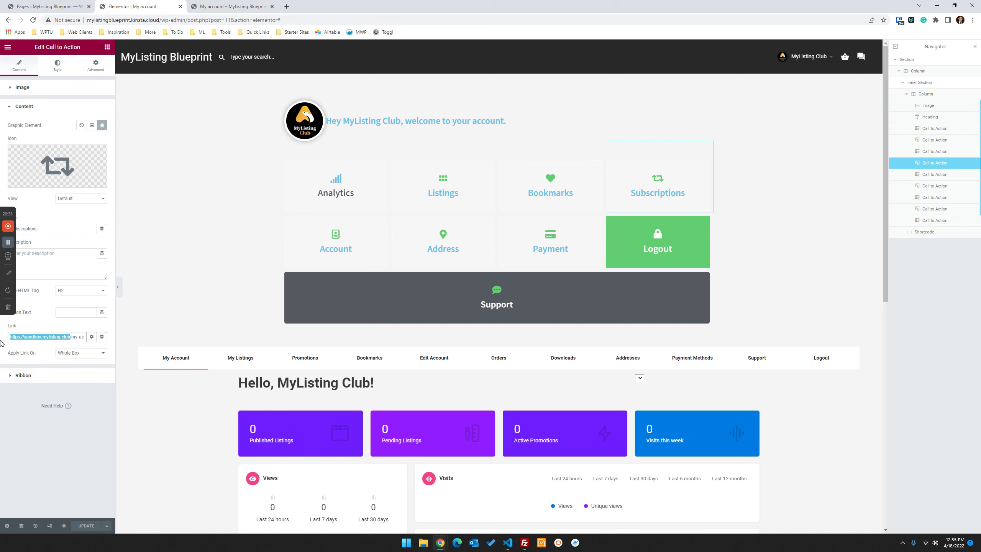
key(ctrl+v)
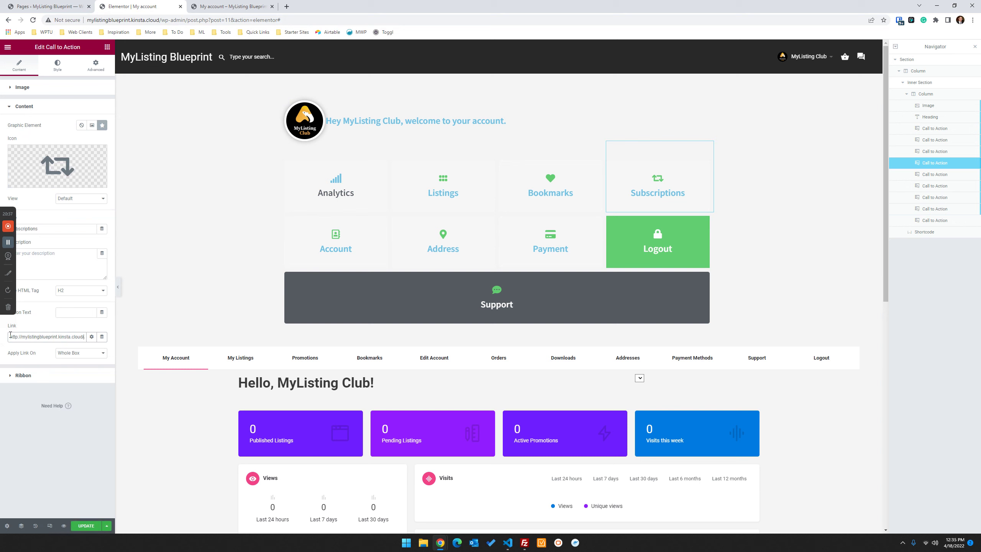
click(87, 525)
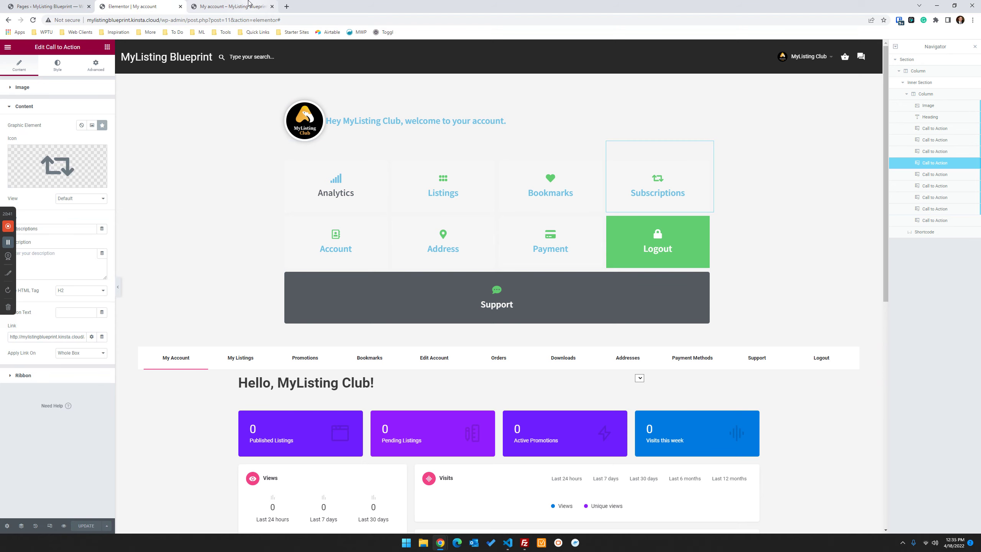
Step: Reload the live account page, test the Subscriptions tile and return to the account page
click(231, 6)
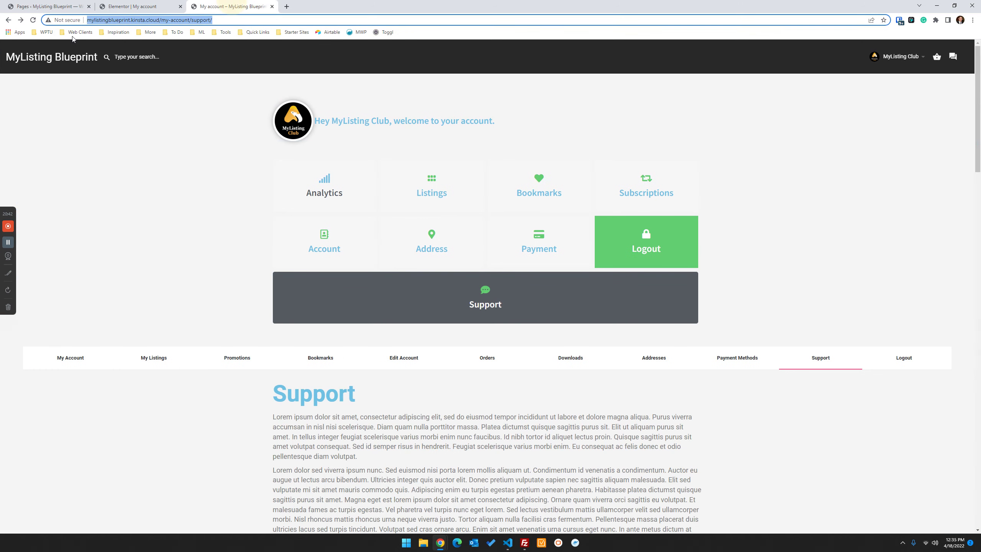
click(33, 21)
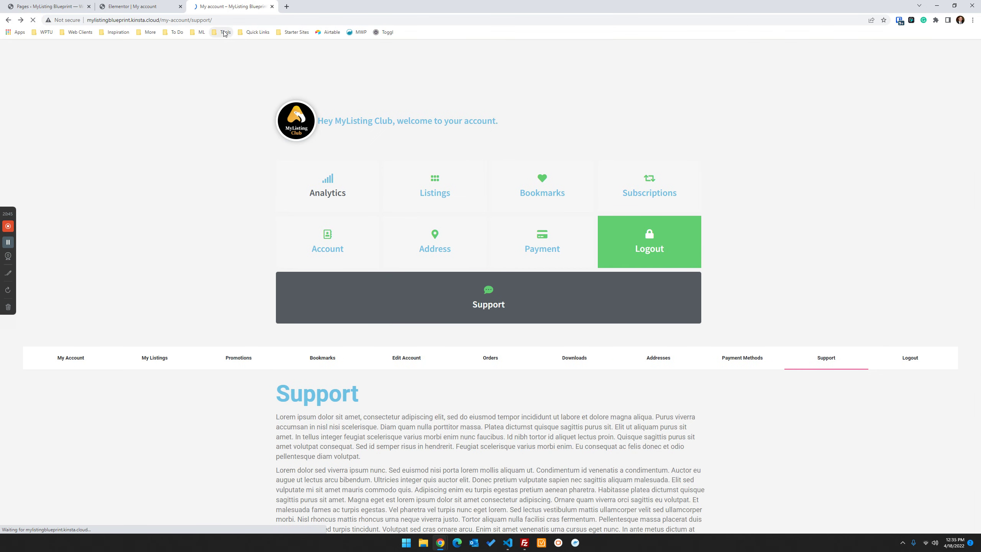
click(654, 194)
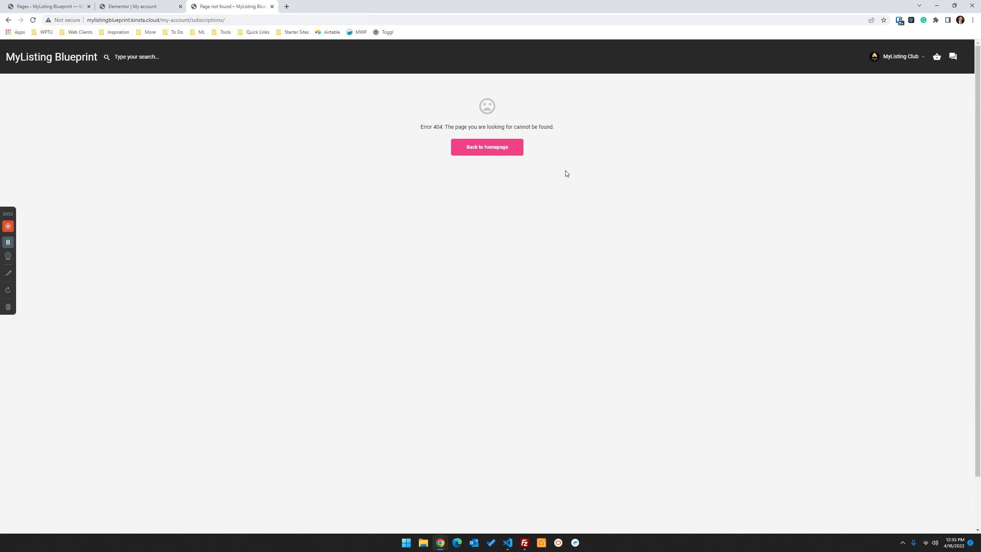
click(10, 20)
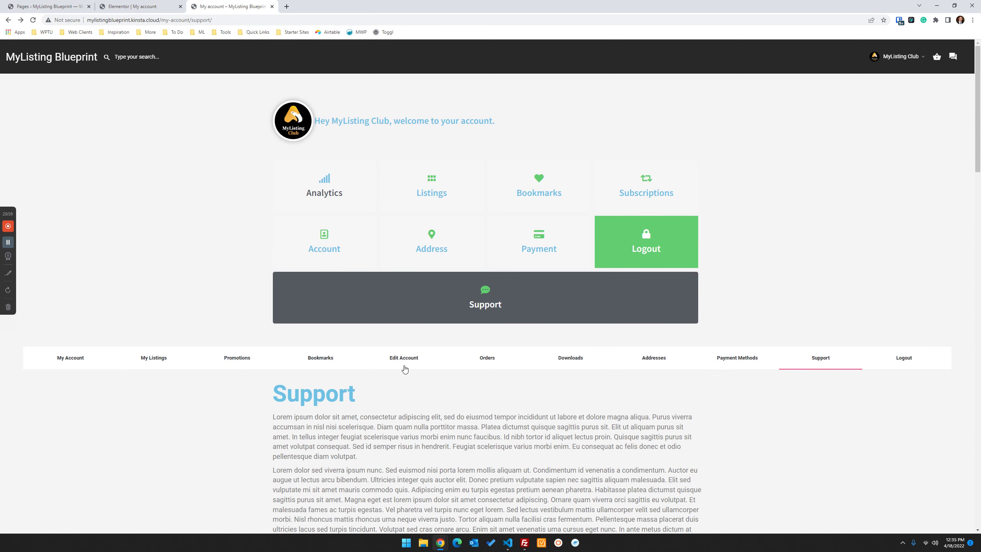
Step: Copy the live account menu's Edit Account link address into the Account tile's link in the Elementor editor
right_click(403, 360)
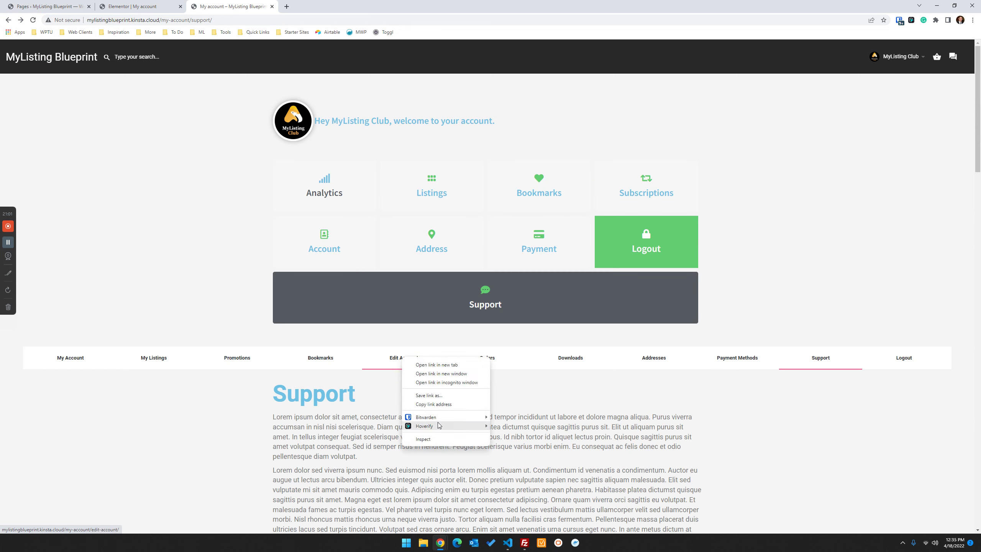
click(442, 405)
click(130, 4)
click(322, 247)
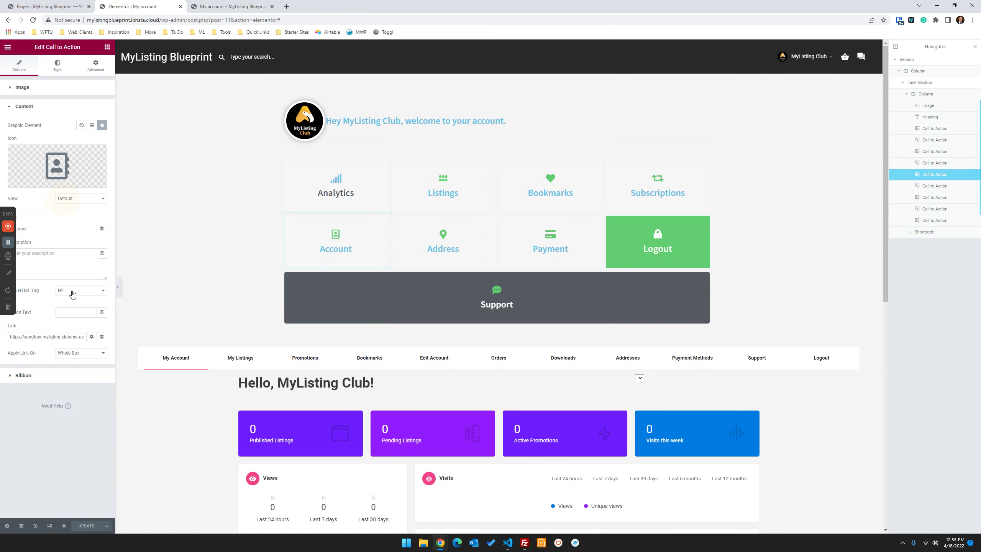
click(72, 337)
key(ctrl+a)
key(ctrl+v)
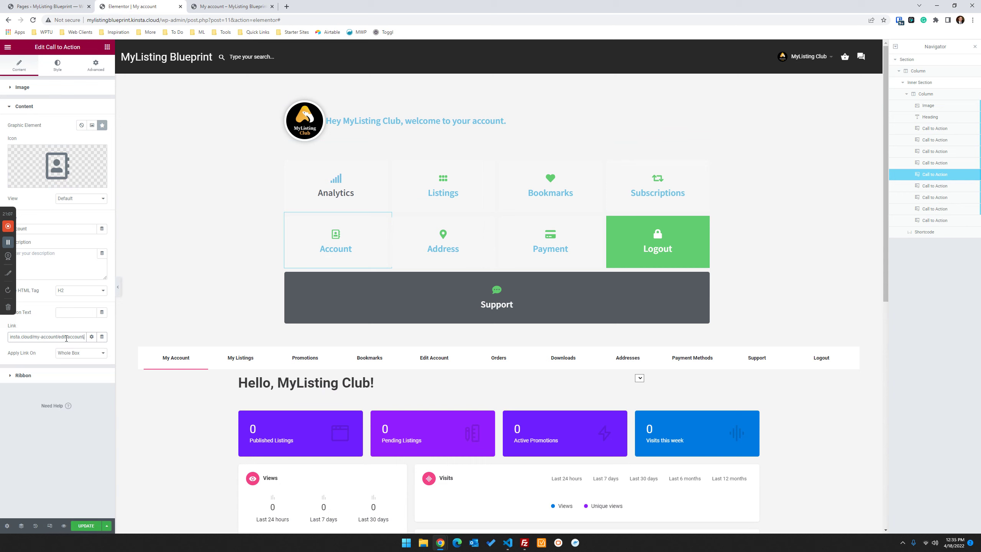
drag(157, 19, 83, 20)
right_click(96, 20)
click(116, 75)
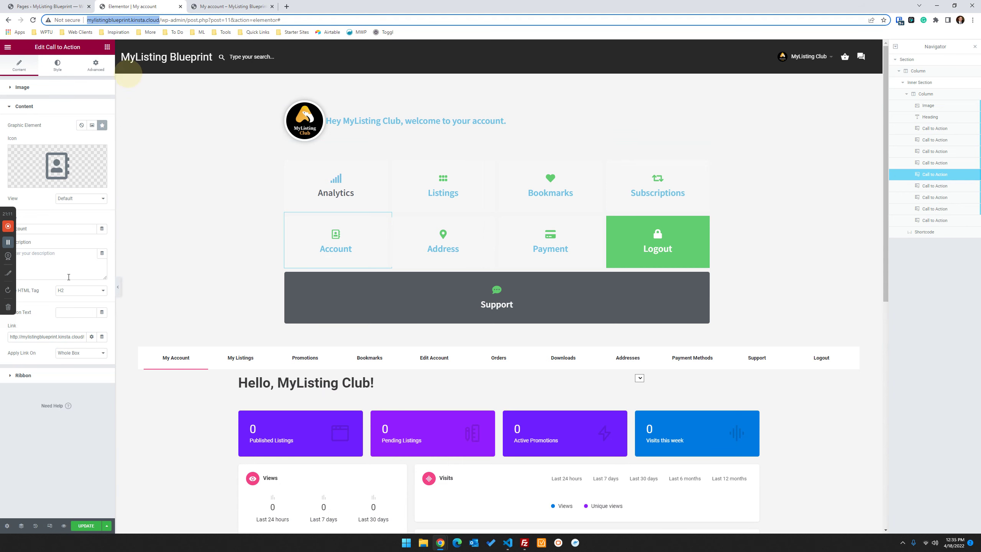
drag(83, 338, 0, 339)
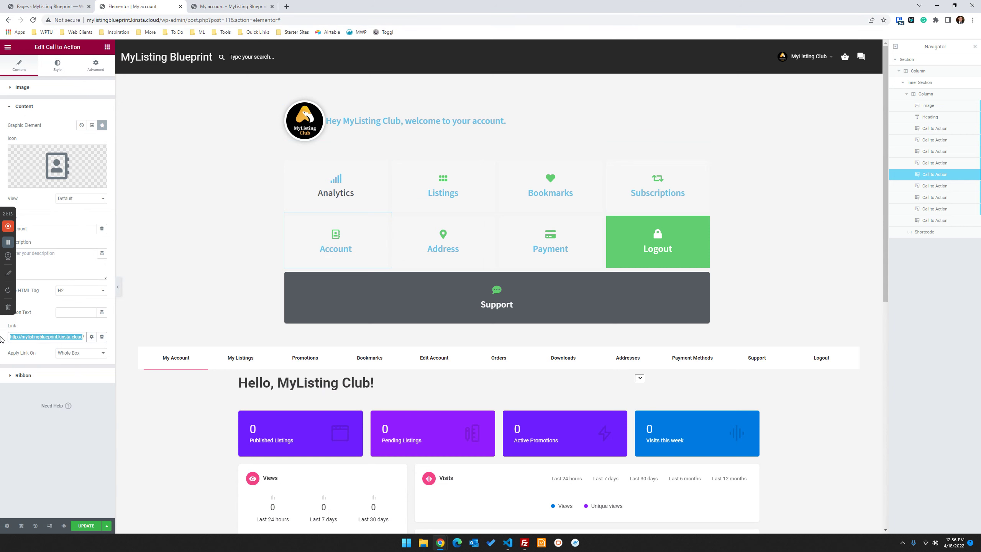
click(11, 341)
key(Right)
key(Right)
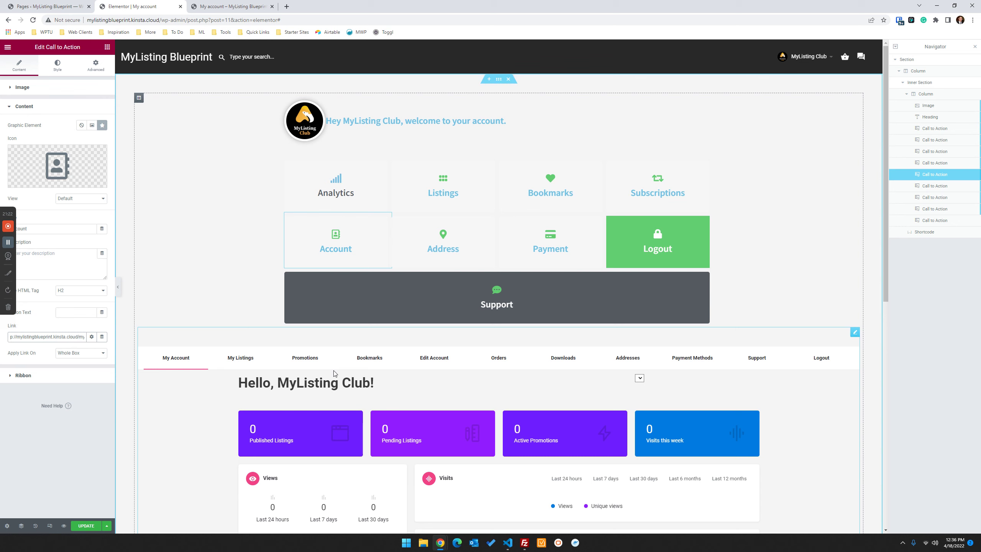
Step: Save the page and test the Account tile on the reloaded live account page, reviewing the account details form
click(86, 525)
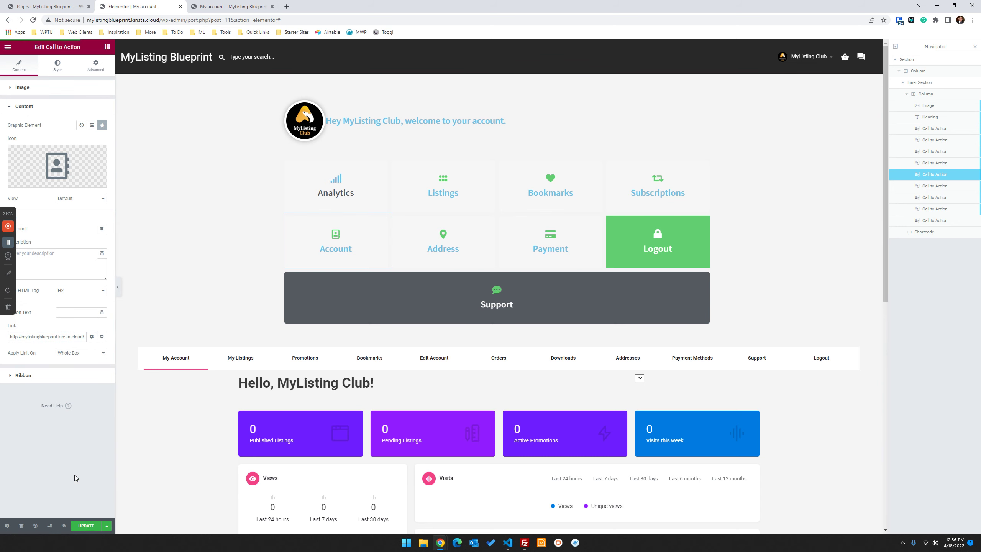
click(218, 5)
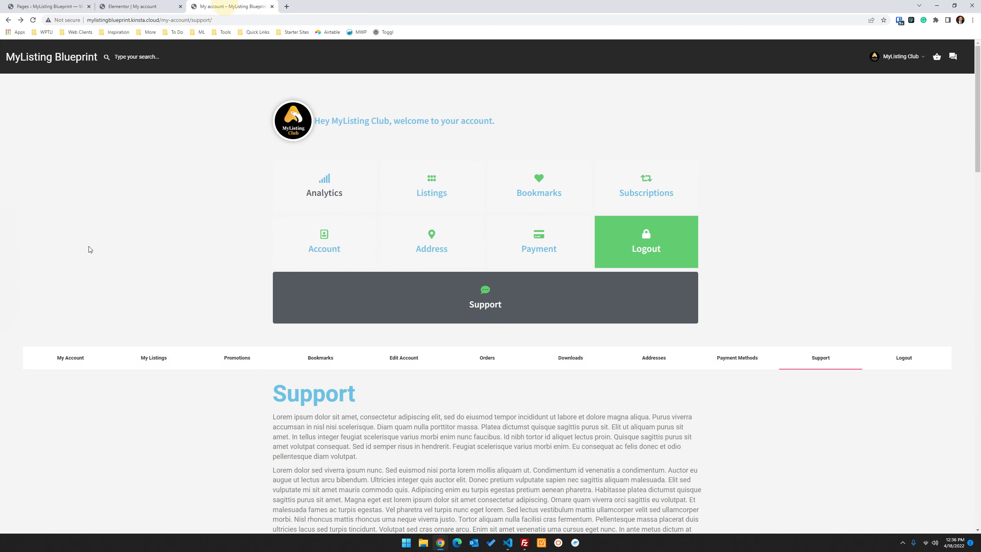
click(34, 21)
click(324, 240)
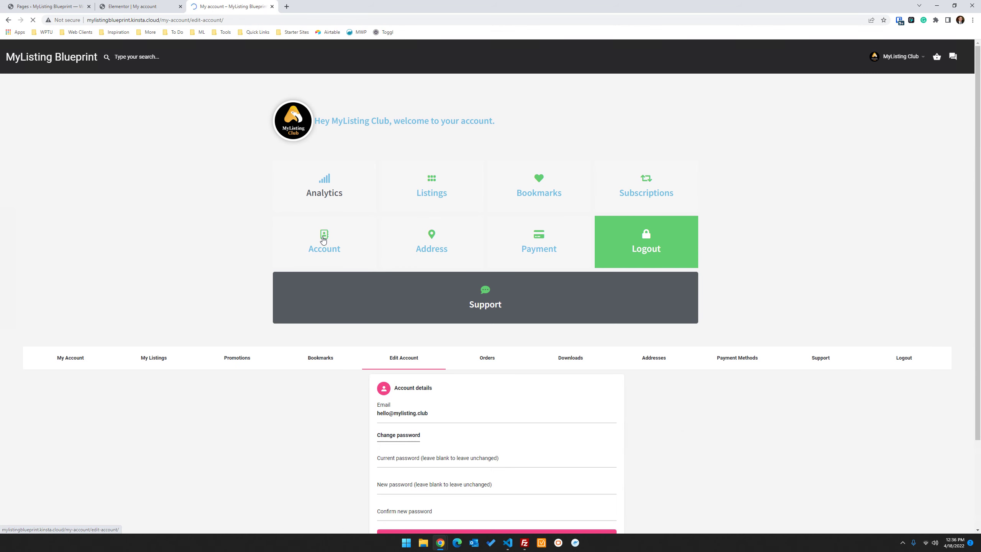
scroll(165, 290, down, 2)
scroll(165, 290, down, 1)
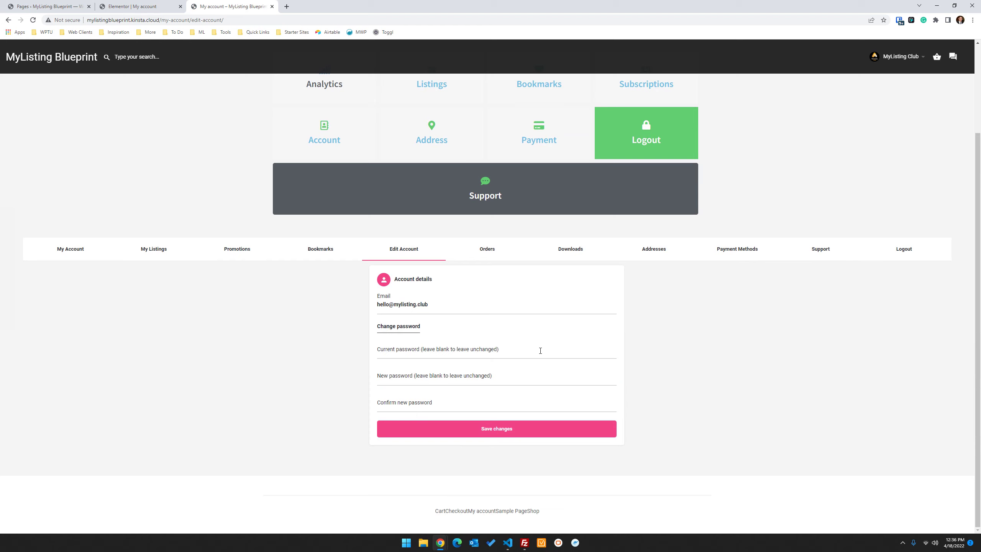
scroll(399, 257, up, 2)
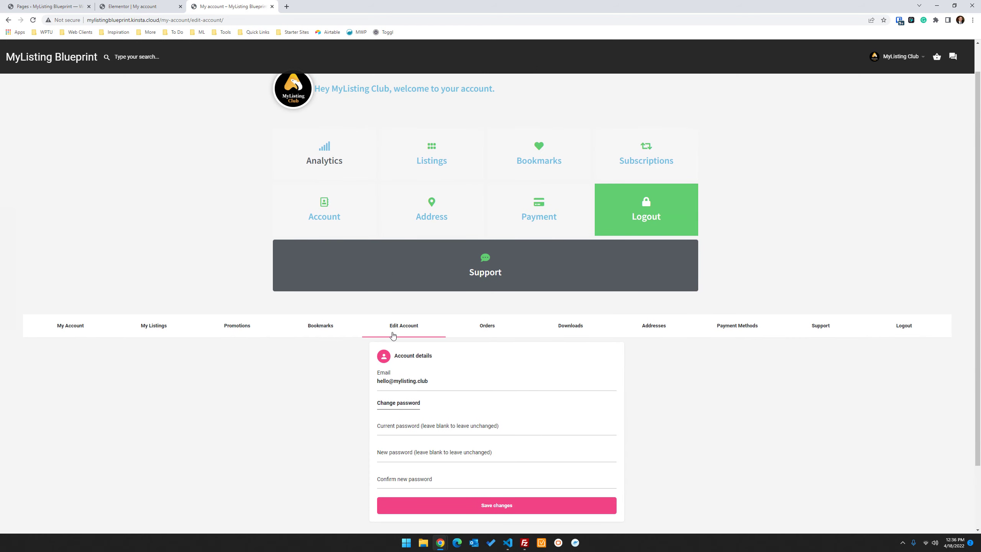
scroll(278, 379, down, 2)
scroll(642, 319, up, 3)
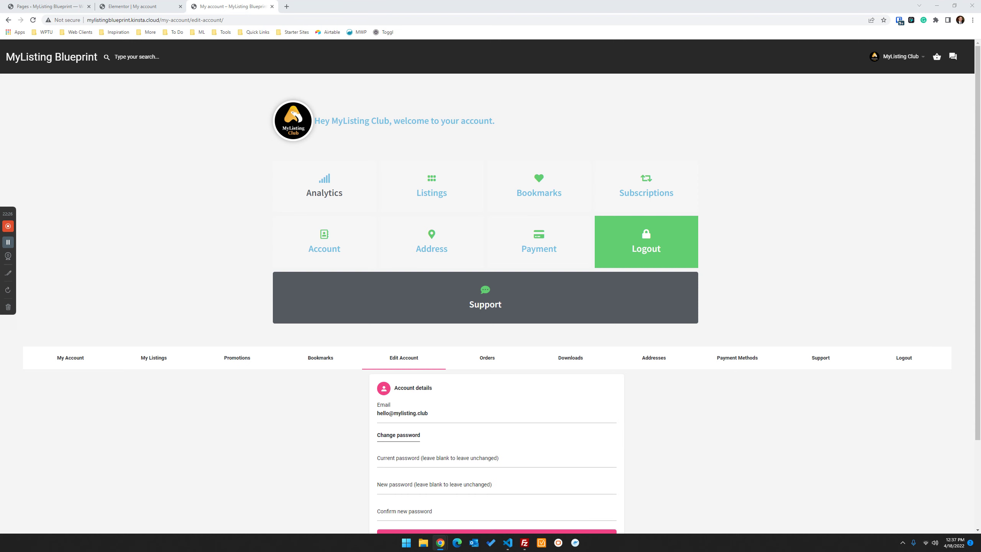
Step: Set up a new WPCodeBox snippet titled Master CSS, with type CSS, running on the Frontend
click(52, 6)
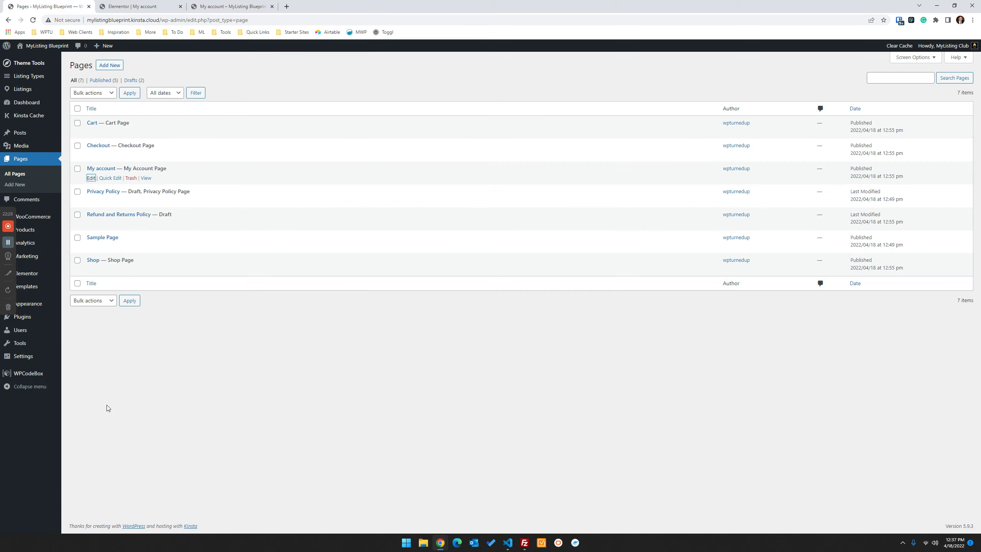
right_click(37, 373)
click(18, 376)
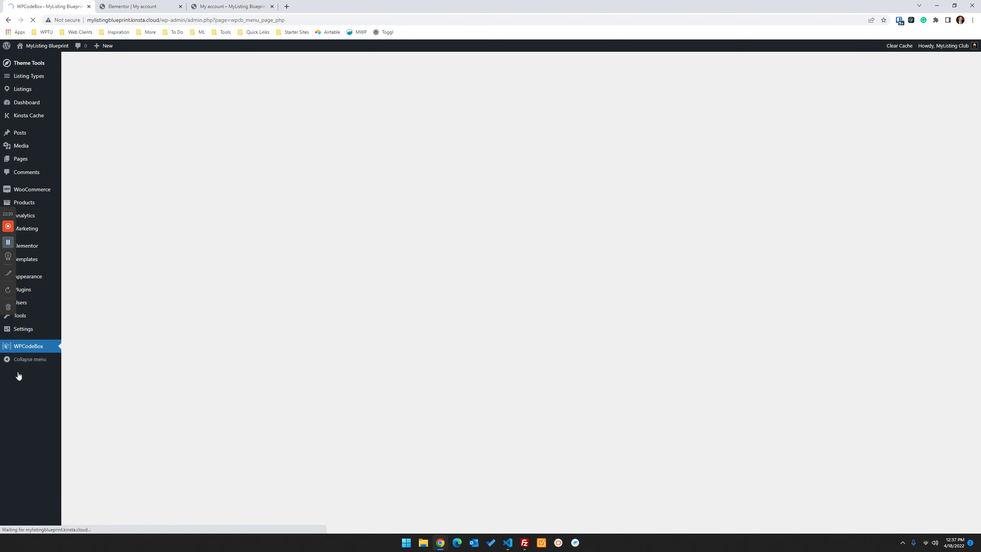
click(215, 95)
text(Master CSS)
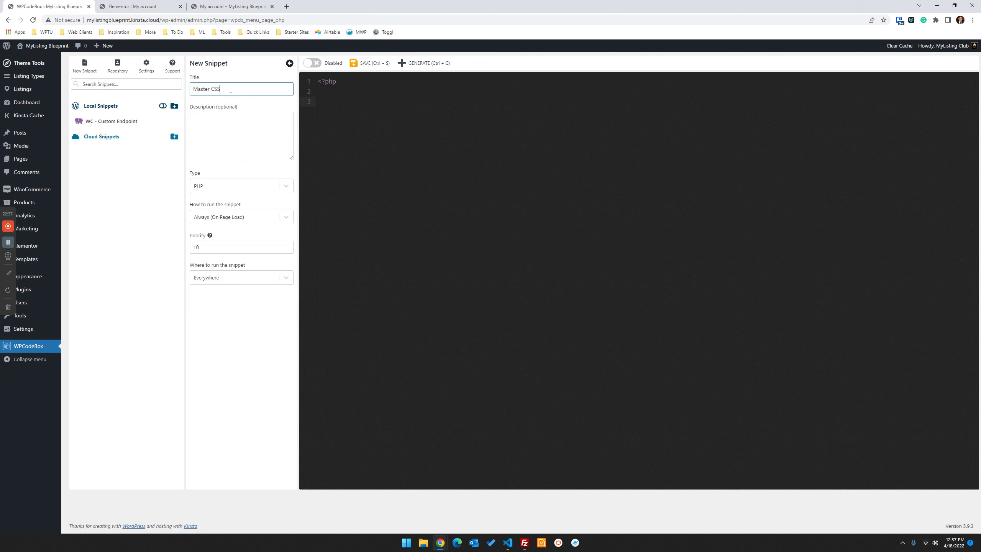
click(196, 186)
click(204, 218)
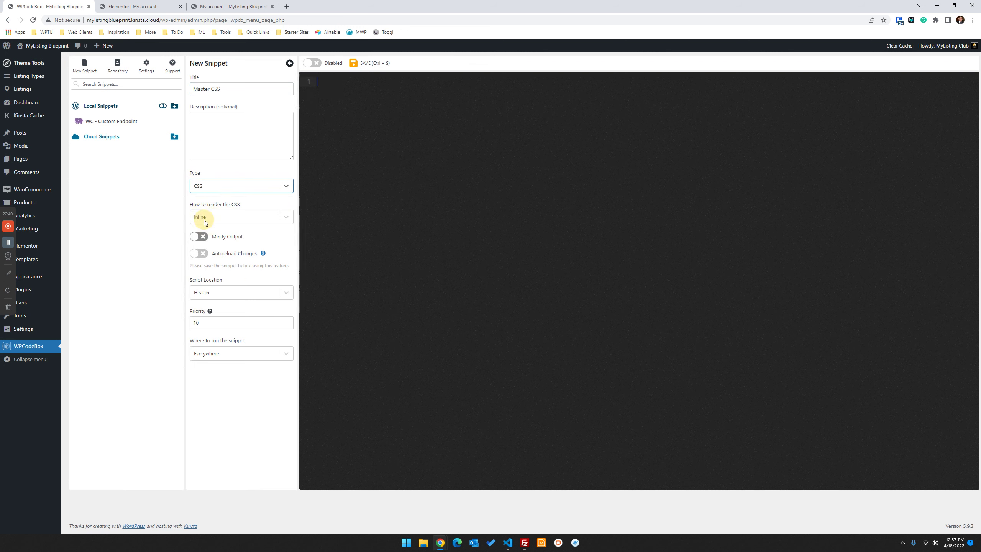
click(221, 354)
click(210, 385)
Step: Paste a rule setting .woocommerce-MyAccount-navigation to display:none into the Master CSS snippet, and save and enable it
click(350, 113)
key(ctrl+v)
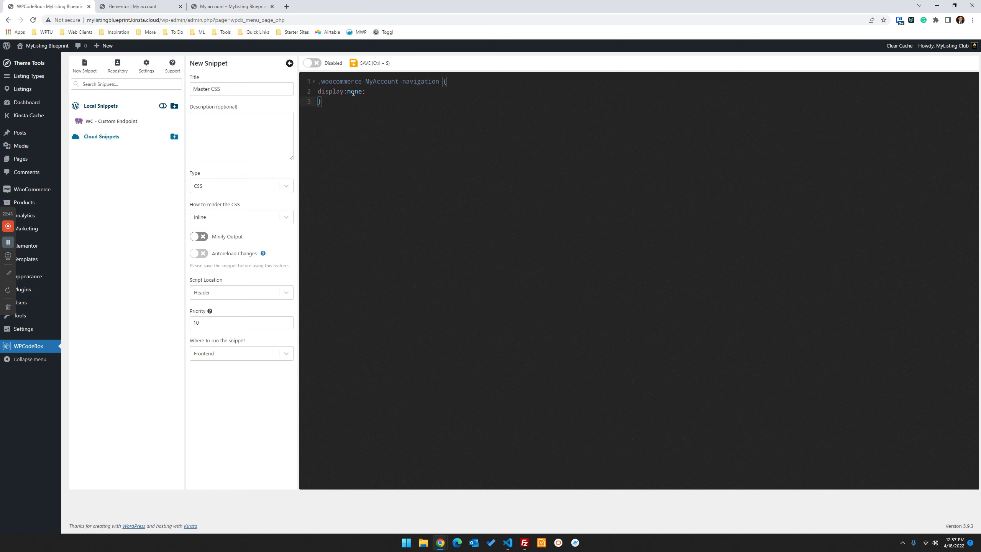
click(359, 63)
click(315, 63)
Step: Reload the live account page and check whether the default account menu is hidden below the tiles
click(253, 5)
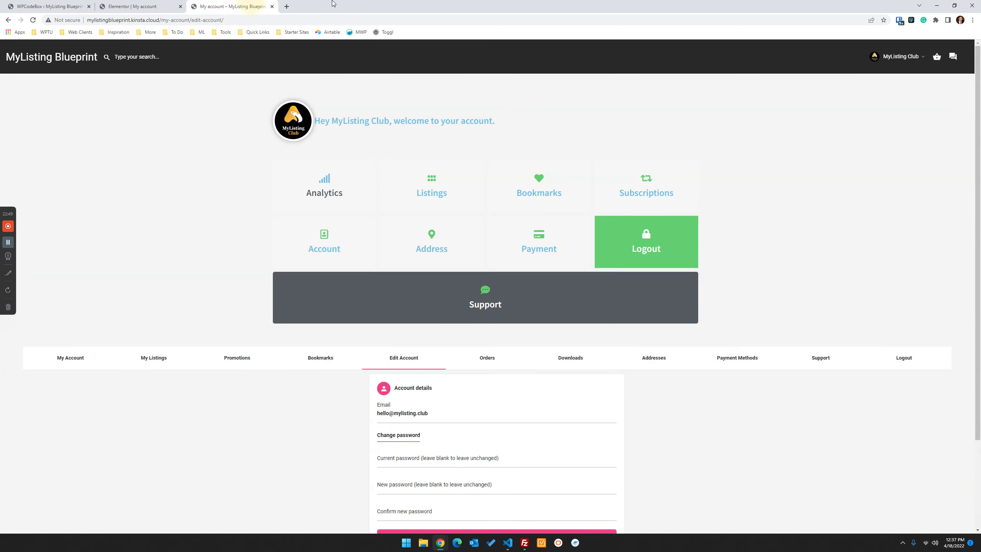
scroll(193, 315, down, 3)
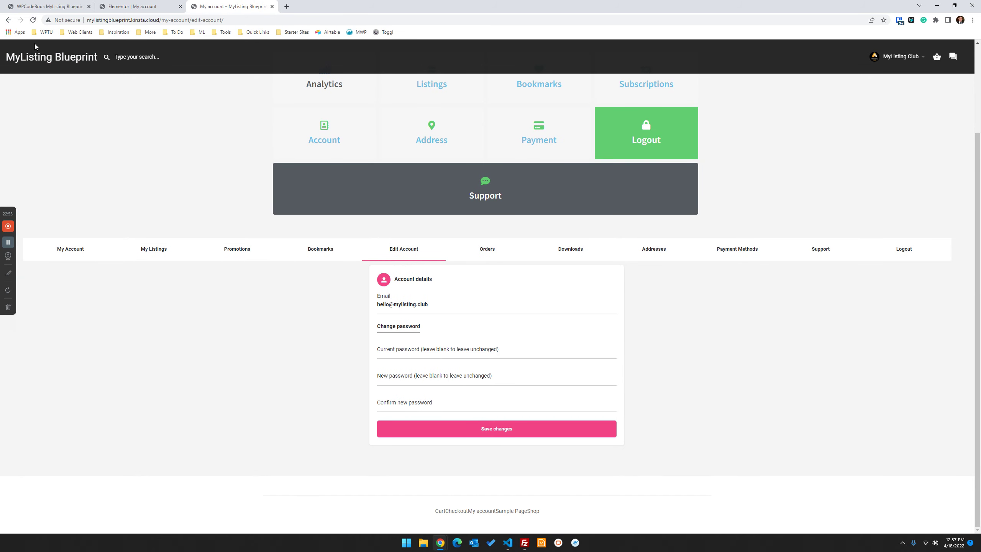
click(33, 19)
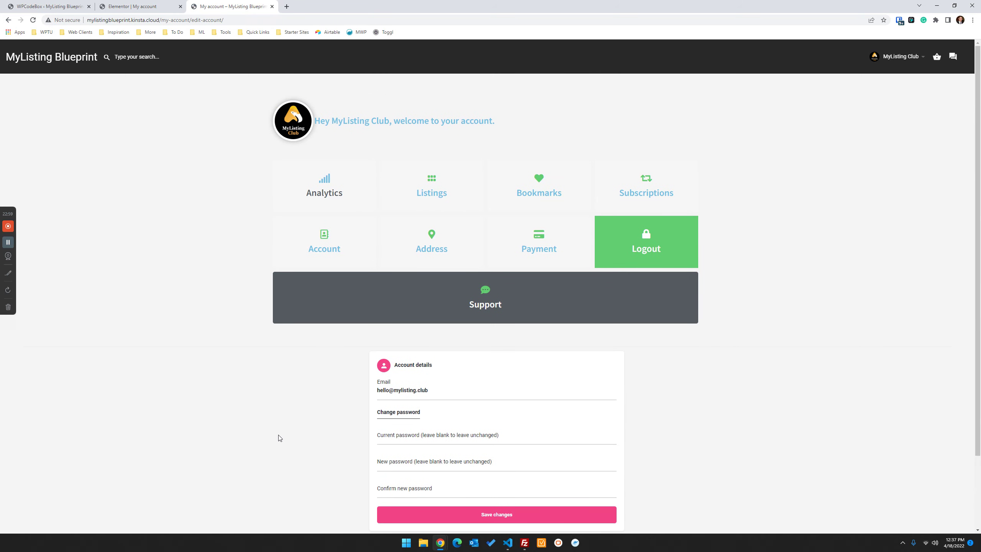
scroll(23, 385, down, 2)
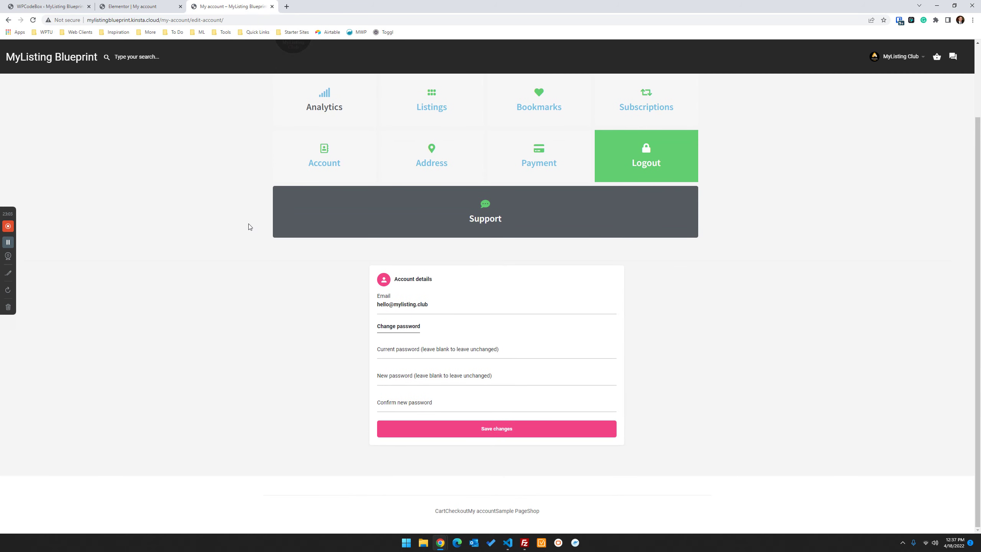
scroll(725, 320, up, 2)
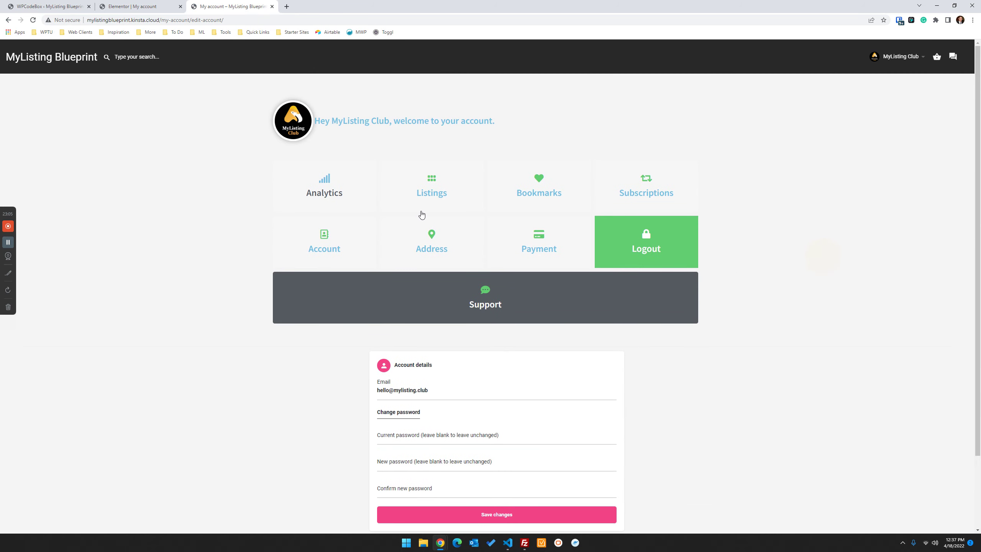
Step: Test the Analytics tile on the live account page and look over the page it opens
click(311, 190)
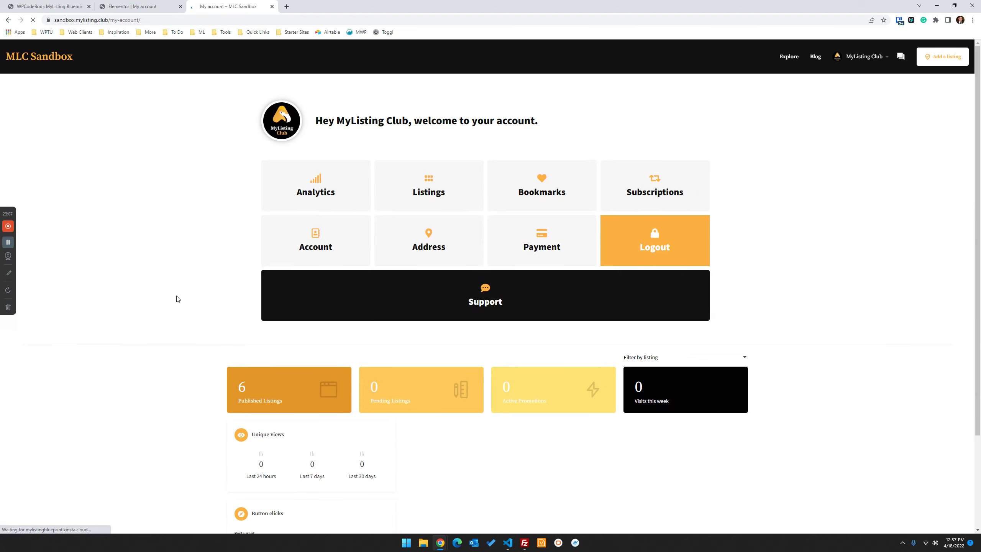
scroll(177, 298, down, 3)
scroll(176, 296, up, 3)
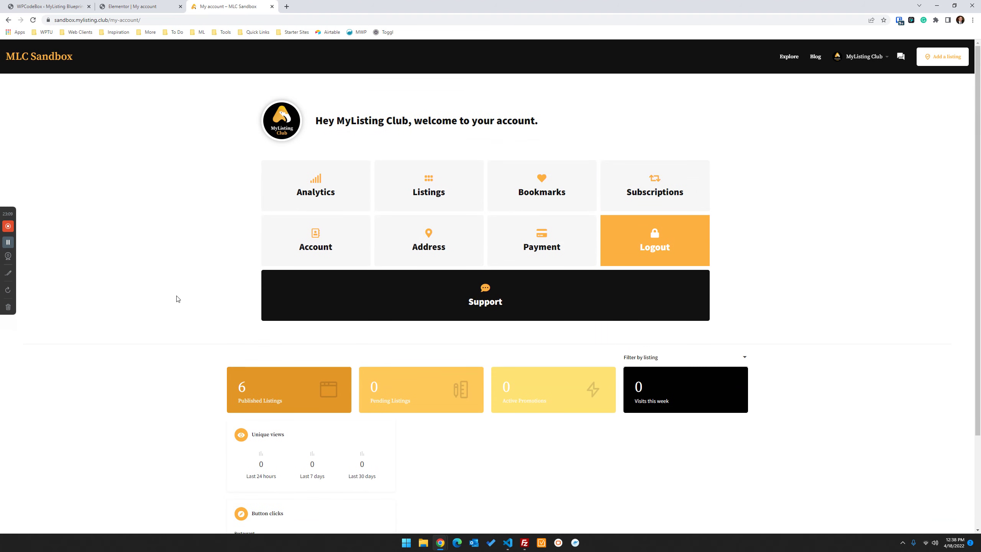
Step: Return to the mylistingblueprint.kinsta.cloud account details page, copy its domain, and follow the Analytics tile to the sandbox account page
click(434, 185)
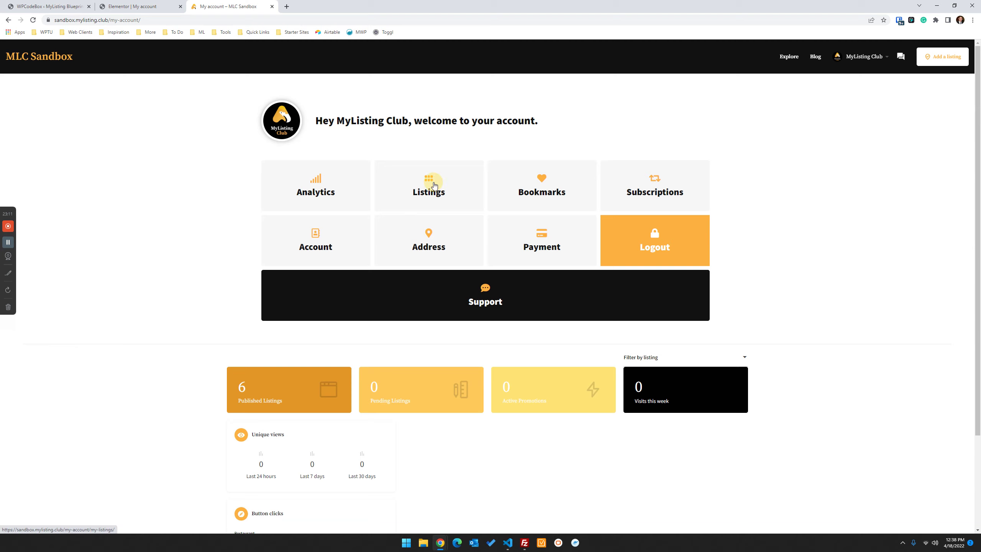
click(8, 20)
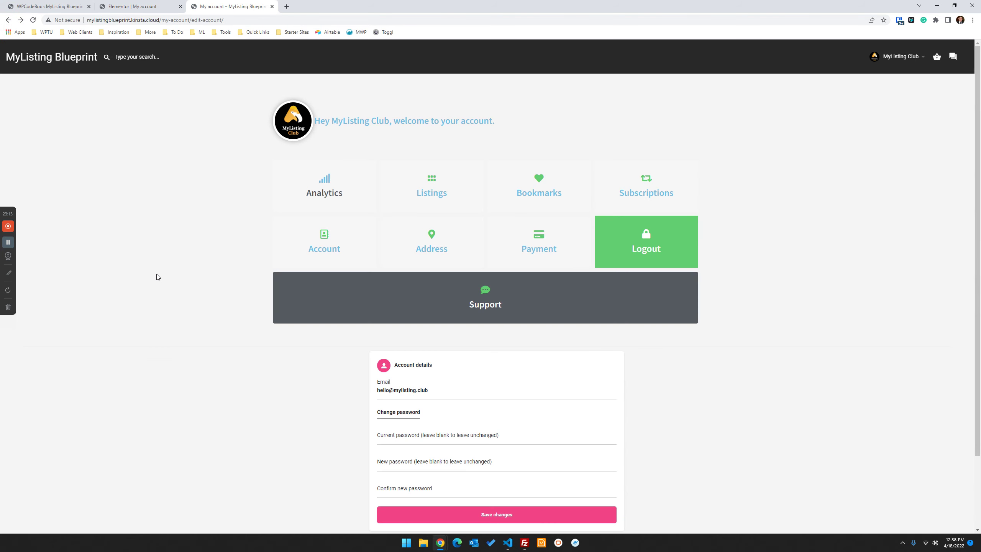
click(331, 239)
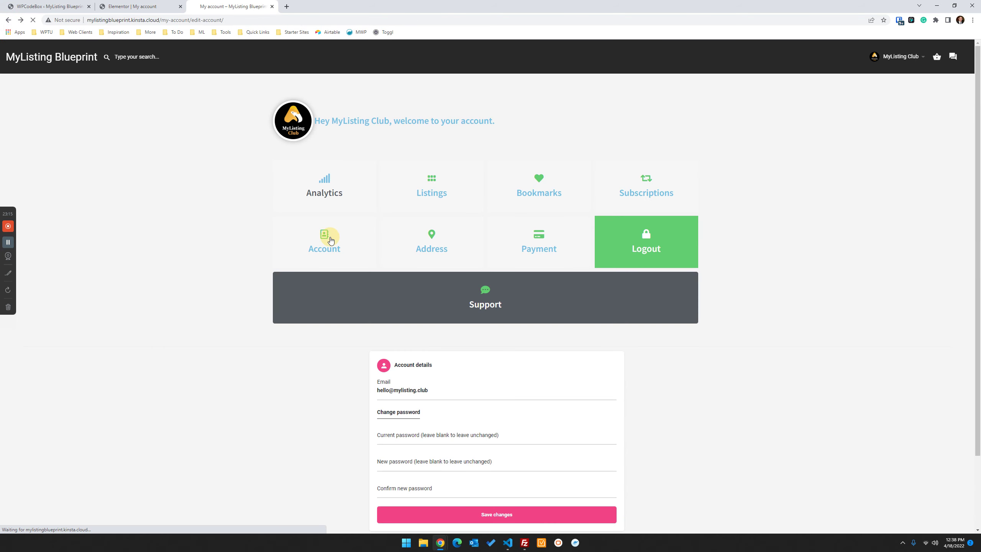
click(160, 19)
right_click(105, 19)
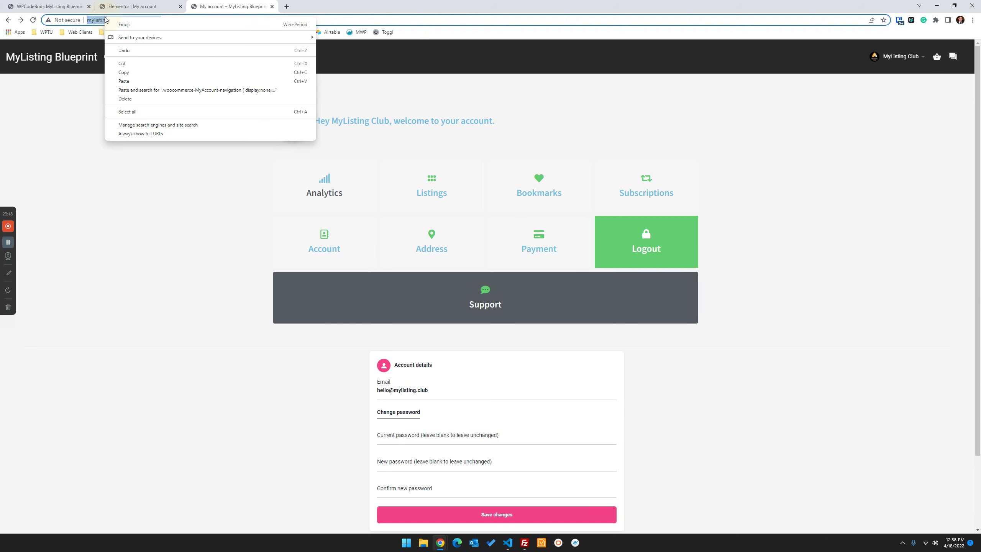
click(127, 72)
click(329, 193)
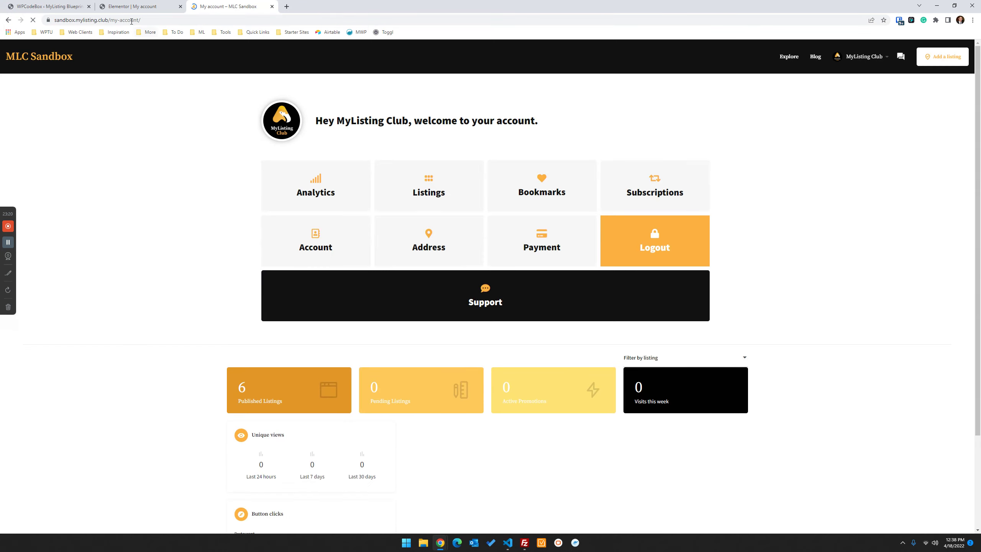
Step: Replace the sandbox domain in the page address with the copied mylistingblueprint.kinsta.cloud domain and try to load it
double_click(96, 20)
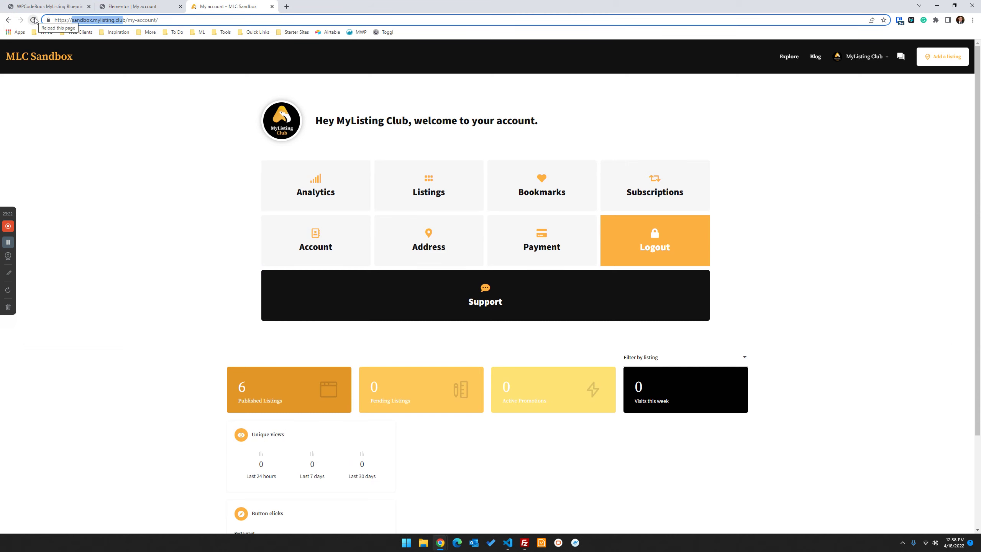
key(ctrl+v)
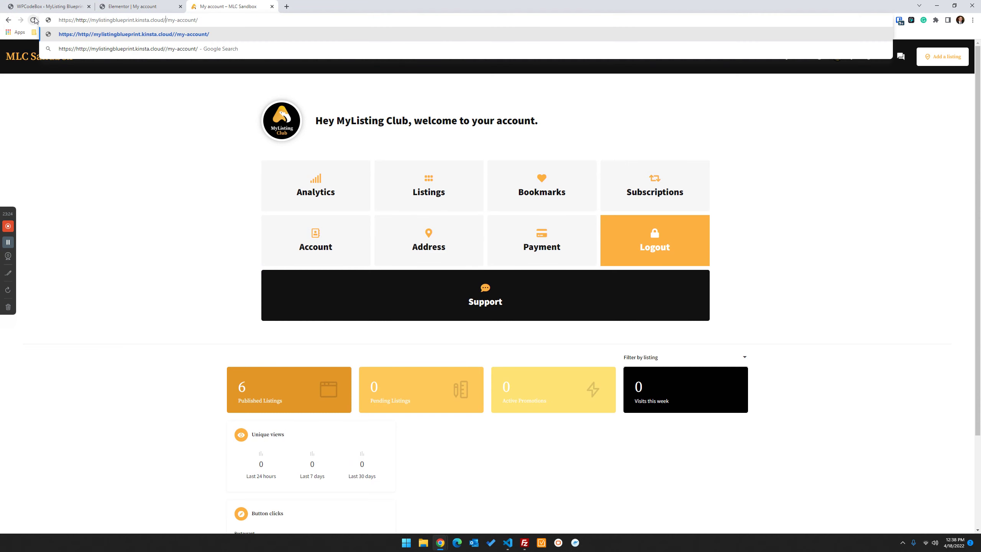
key(Return)
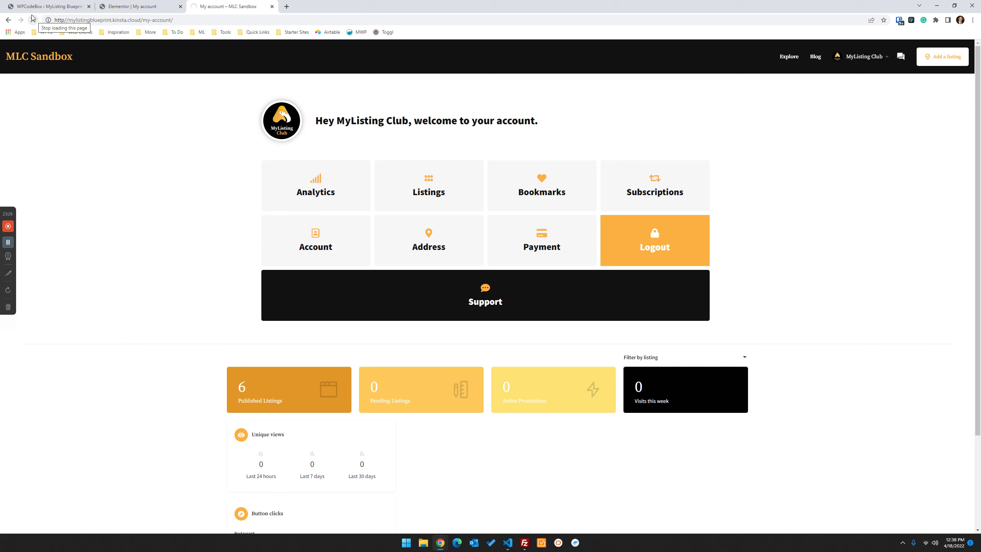
click(33, 20)
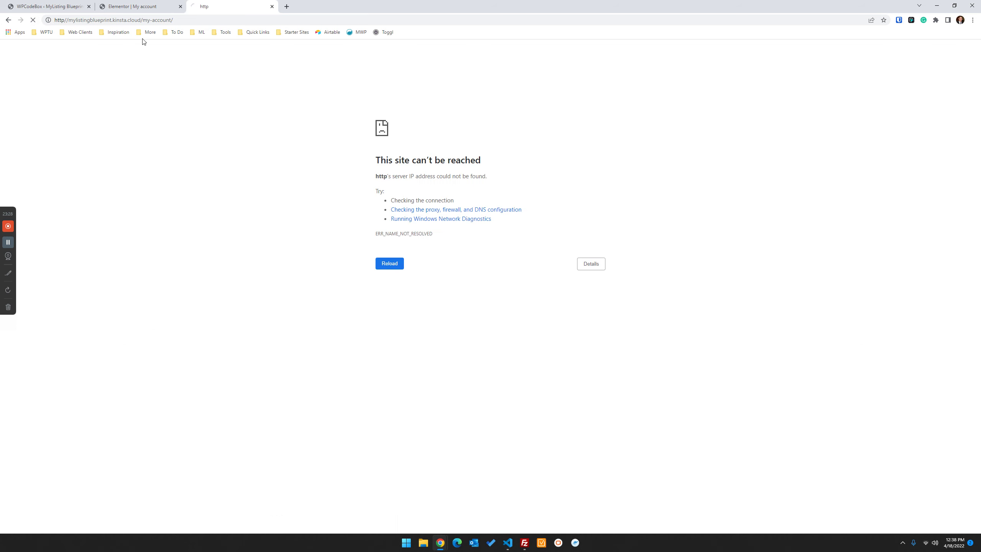
click(66, 19)
click(105, 19)
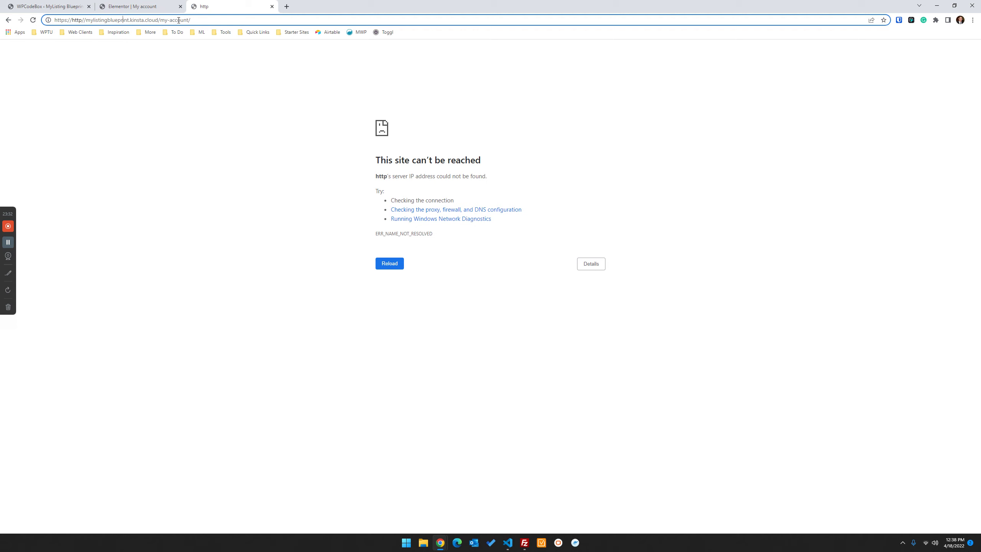
click(86, 19)
key(BackSpace)
key(BackSpace)
key(BackSpace)
key(BackSpace)
key(BackSpace)
key(BackSpace)
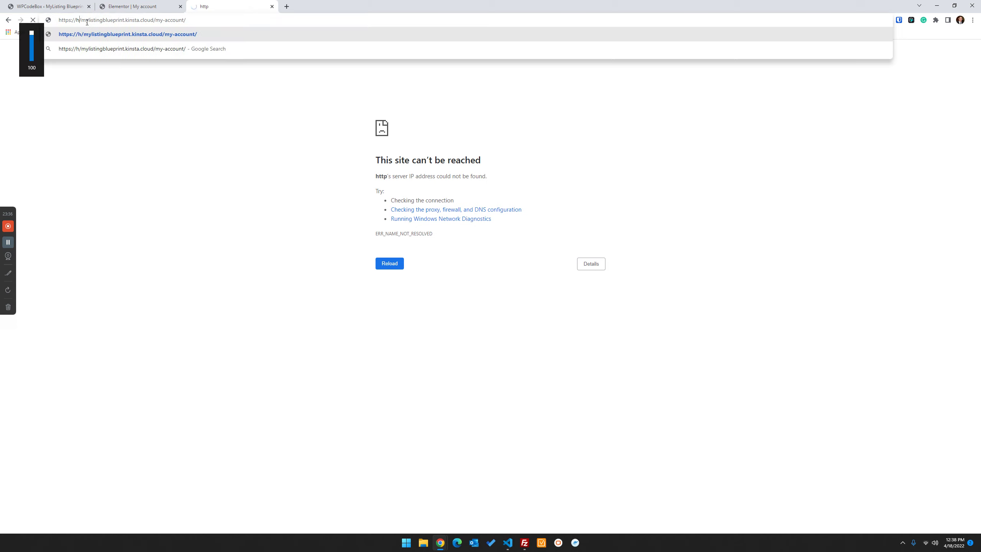
key(Return)
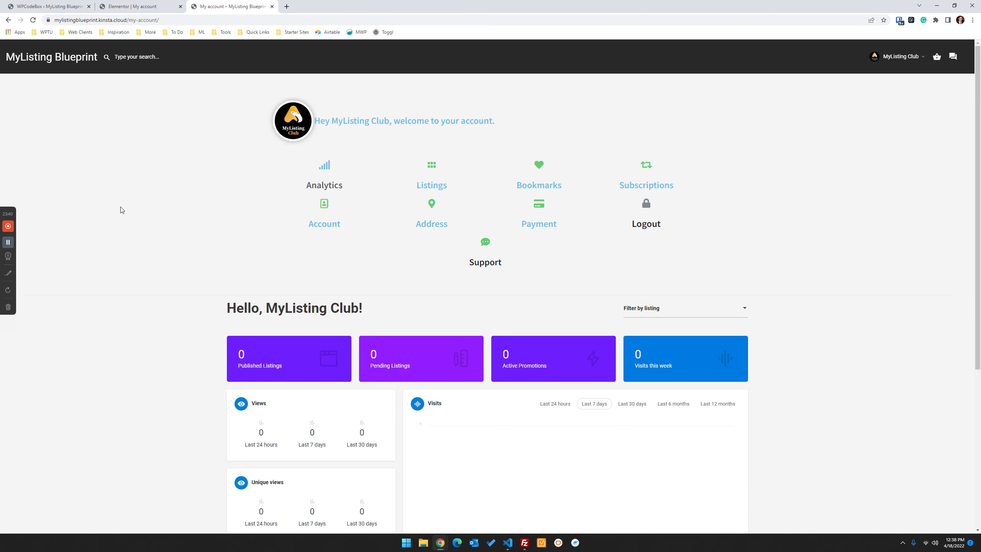
Step: Look over the live account page, focusing on the default Hello greeting heading below the tiles
scroll(147, 294, down, 2)
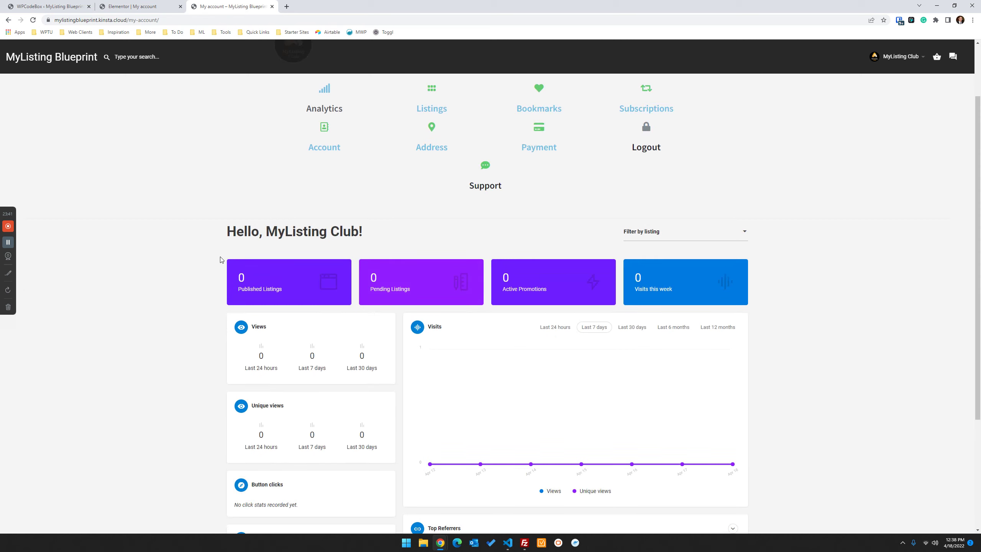
scroll(286, 293, up, 2)
double_click(348, 308)
drag(357, 309, 202, 310)
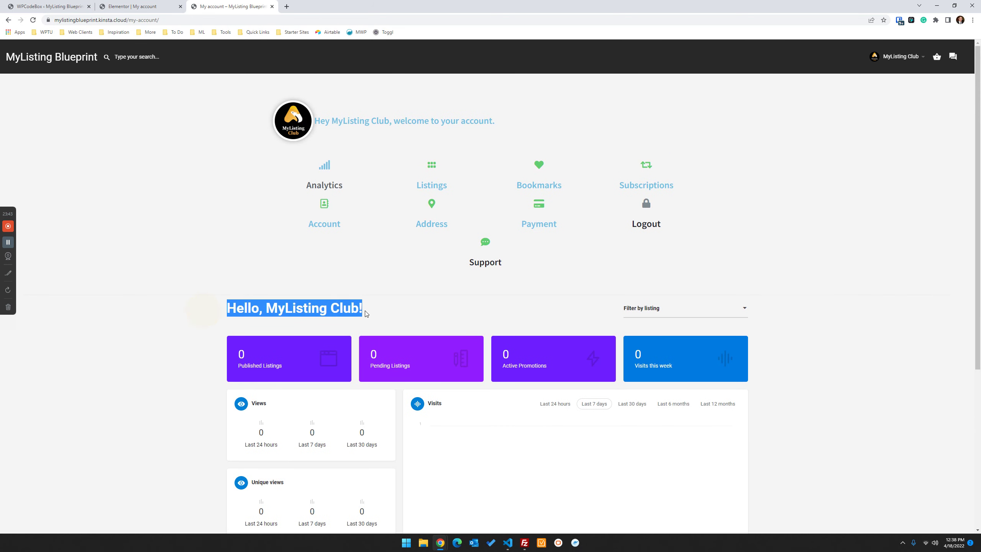
double_click(353, 308)
drag(363, 308, 204, 308)
click(402, 305)
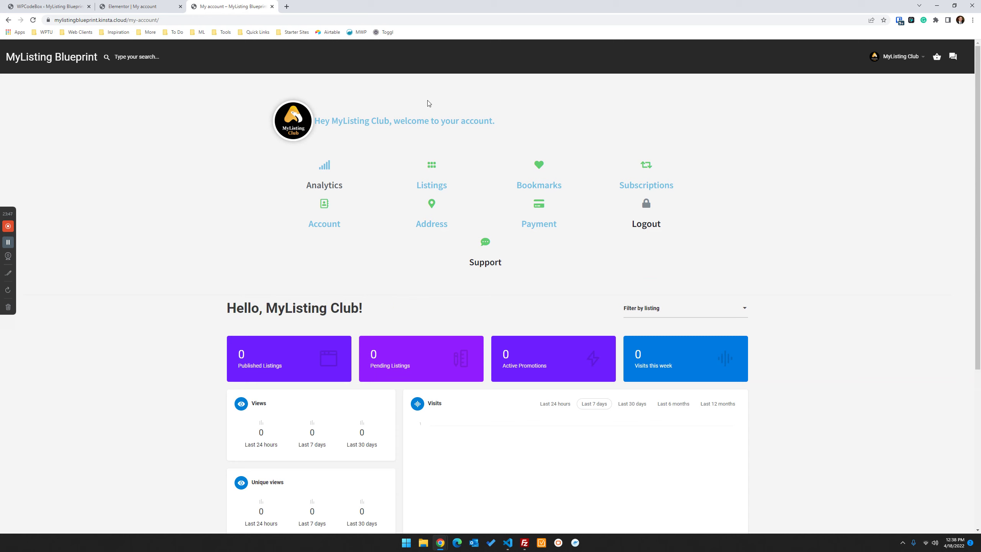
drag(369, 307, 208, 301)
click(209, 302)
drag(400, 308, 228, 313)
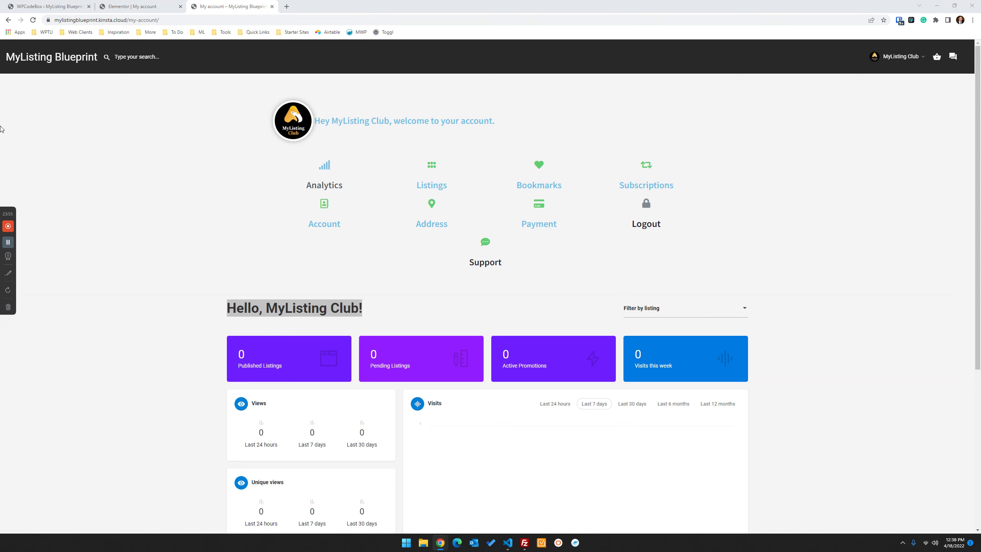
Step: Paste a rule setting .mlduo-welcome-message h1 to display: none below the existing rule in the Master CSS snippet, and save it
click(133, 6)
click(61, 7)
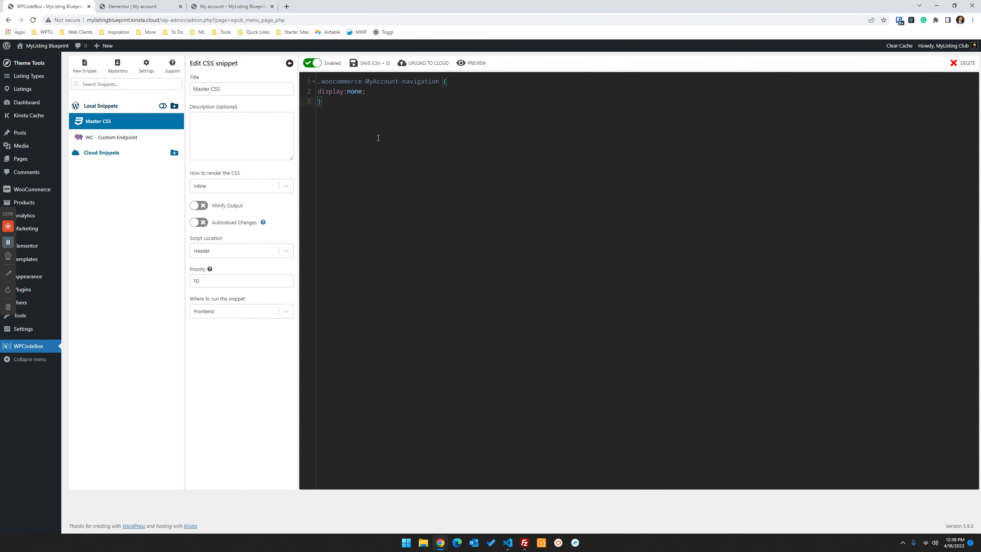
key(Return)
key(Return)
key(ctrl+v)
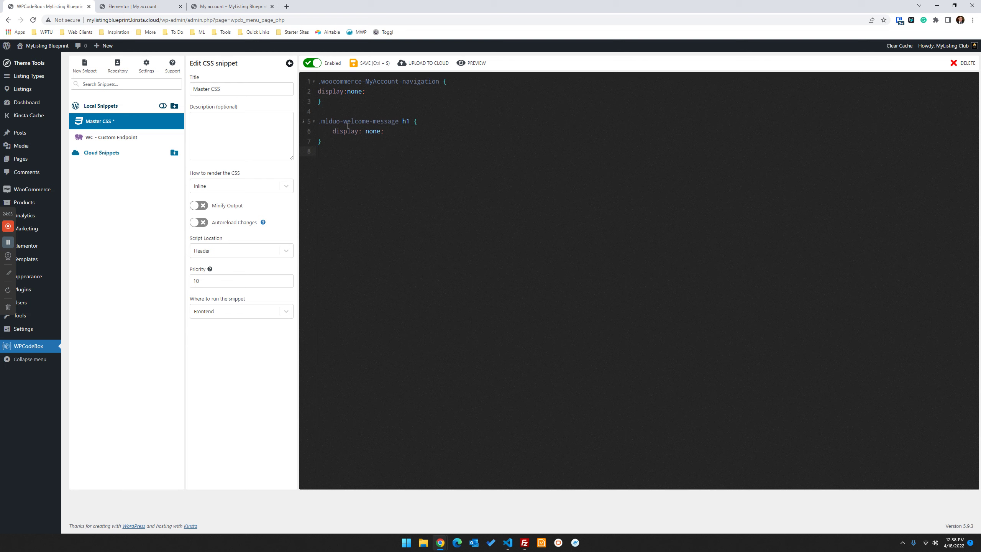
drag(397, 122, 359, 121)
click(354, 64)
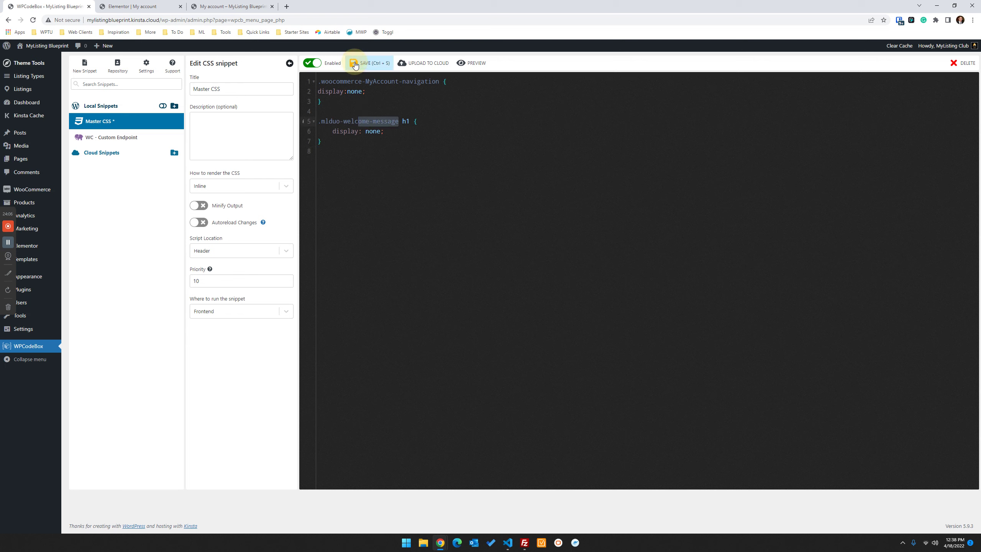
Step: Reload the live account page and check whether the default greeting heading is hidden
click(222, 5)
click(151, 200)
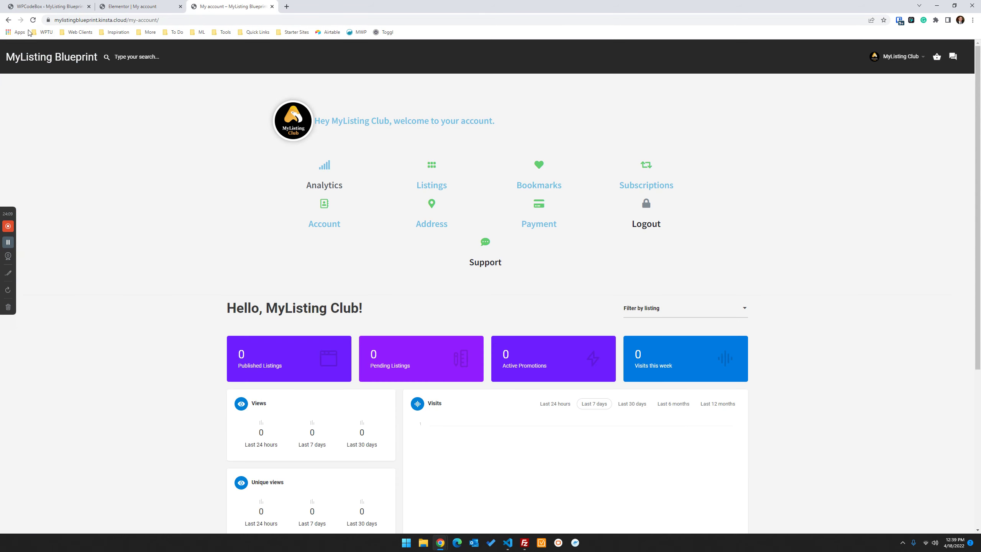
click(33, 19)
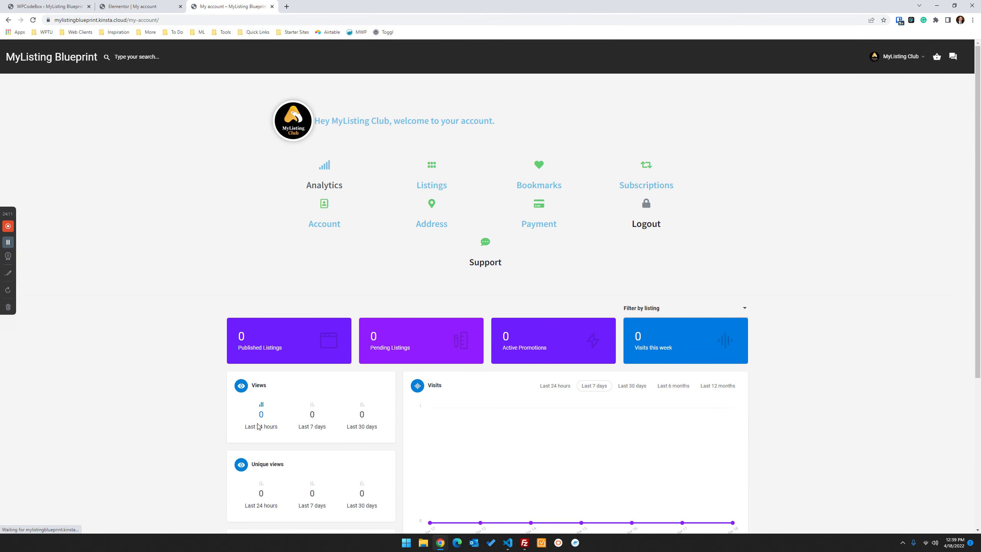
scroll(271, 386, down, 5)
scroll(216, 406, up, 5)
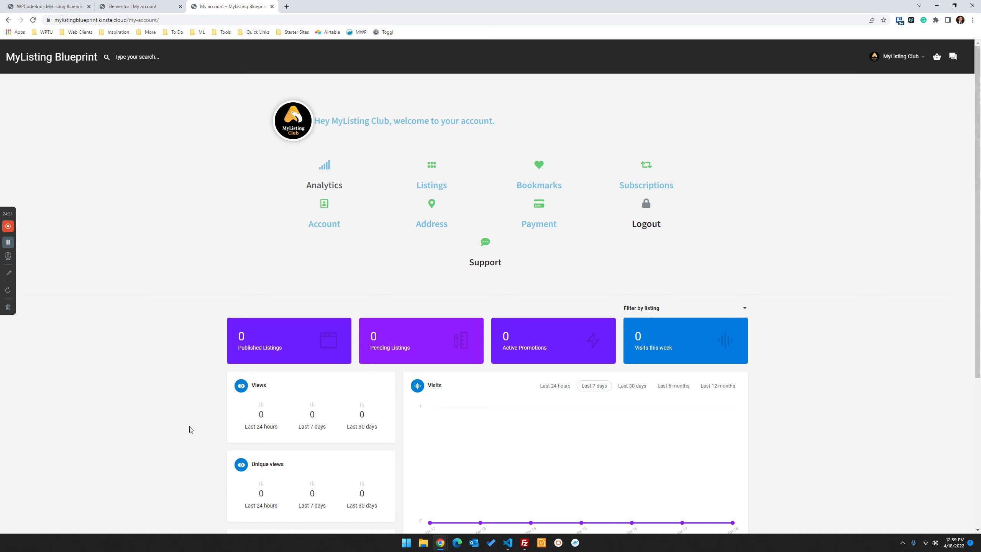
Step: Examine the tiles and the listing statistics section on the live account page
scroll(212, 382, down, 4)
scroll(199, 398, up, 4)
scroll(649, 238, down, 2)
scroll(626, 259, up, 2)
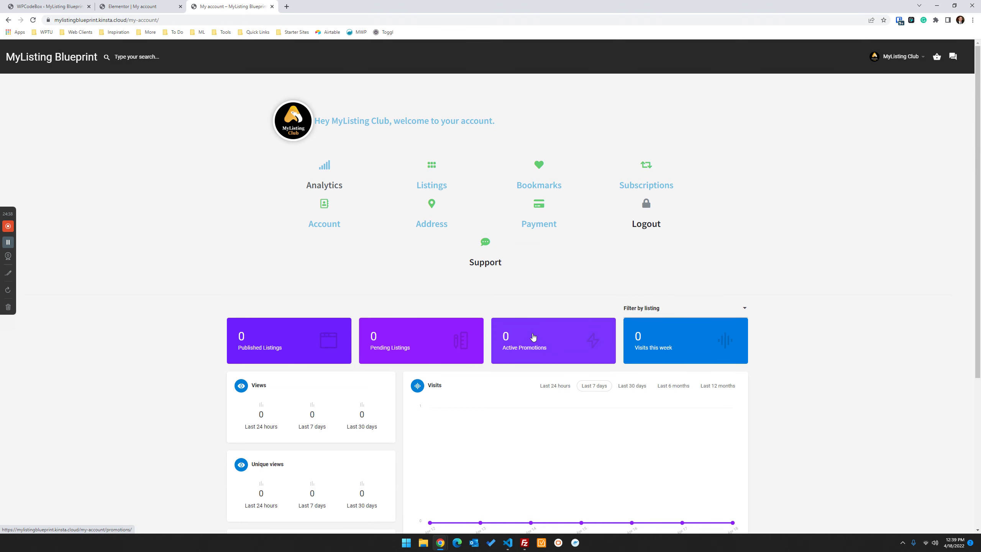
scroll(263, 333, down, 2)
scroll(31, 64, up, 2)
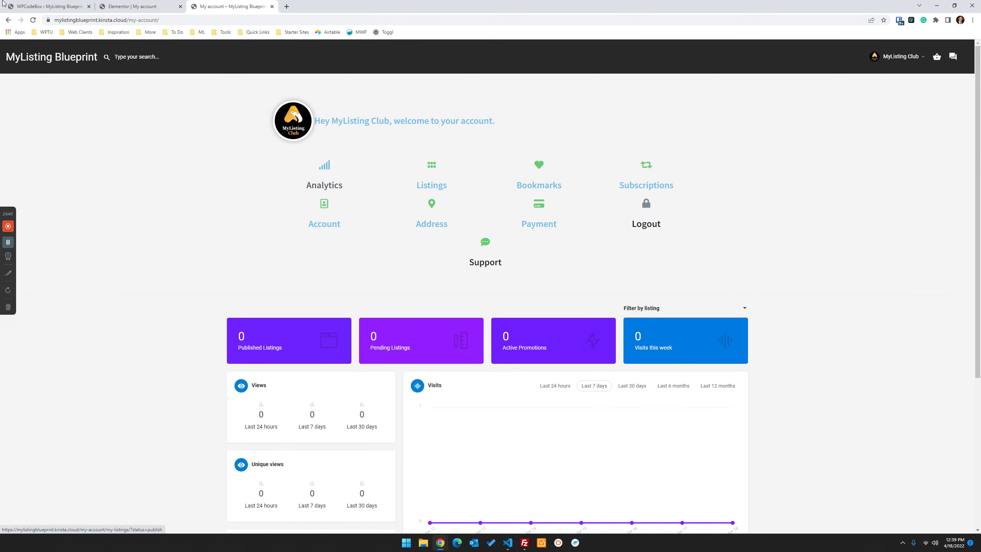
scroll(397, 174, down, 3)
scroll(418, 181, up, 3)
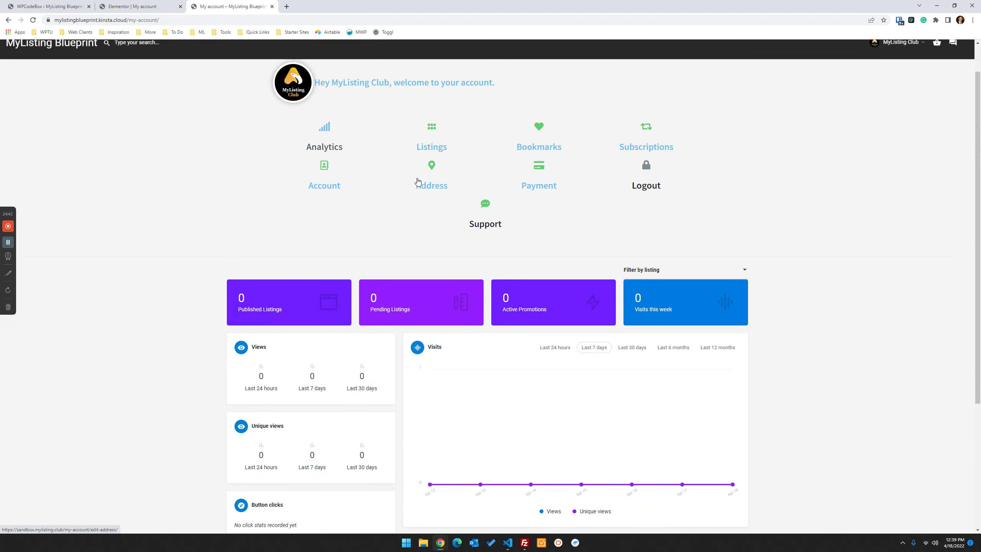
scroll(502, 251, up, 1)
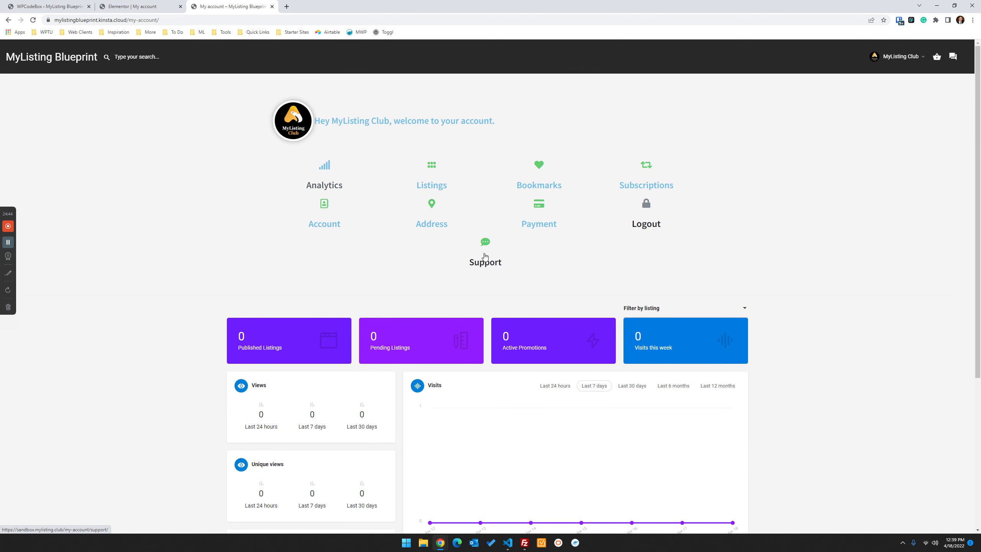
Step: Test the Support tile, checking the domain and content of the page it opens
click(486, 256)
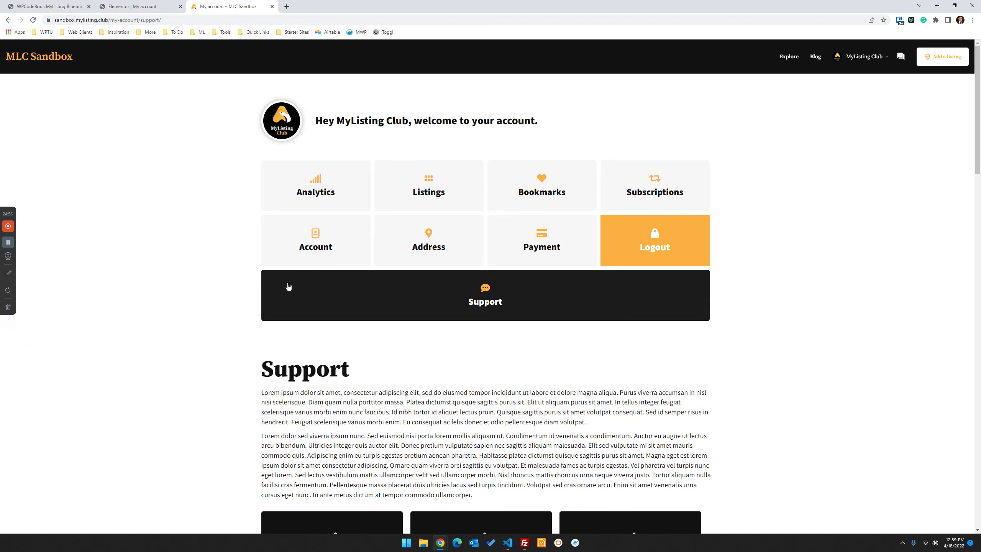
drag(109, 25, 41, 24)
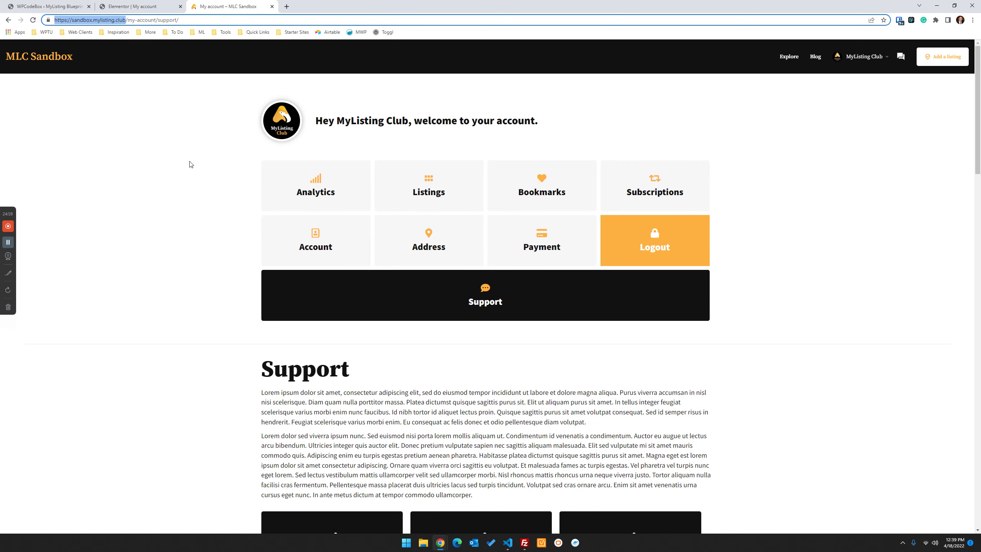
click(189, 327)
scroll(195, 280, down, 3)
scroll(195, 280, up, 3)
Step: Open the Analytics tile on the sandbox account page and look over its statistics
click(337, 188)
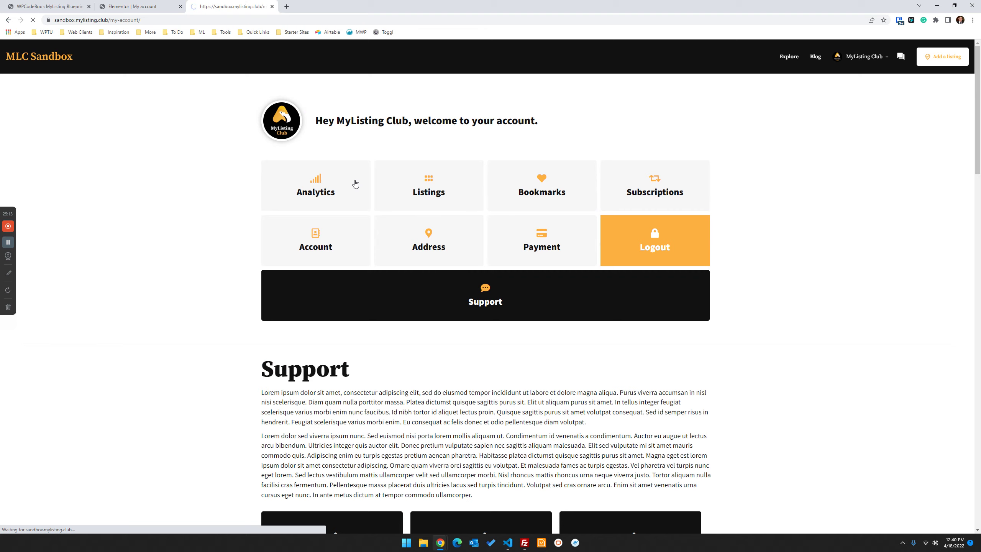
scroll(124, 283, down, 3)
scroll(126, 271, up, 3)
scroll(129, 248, down, 3)
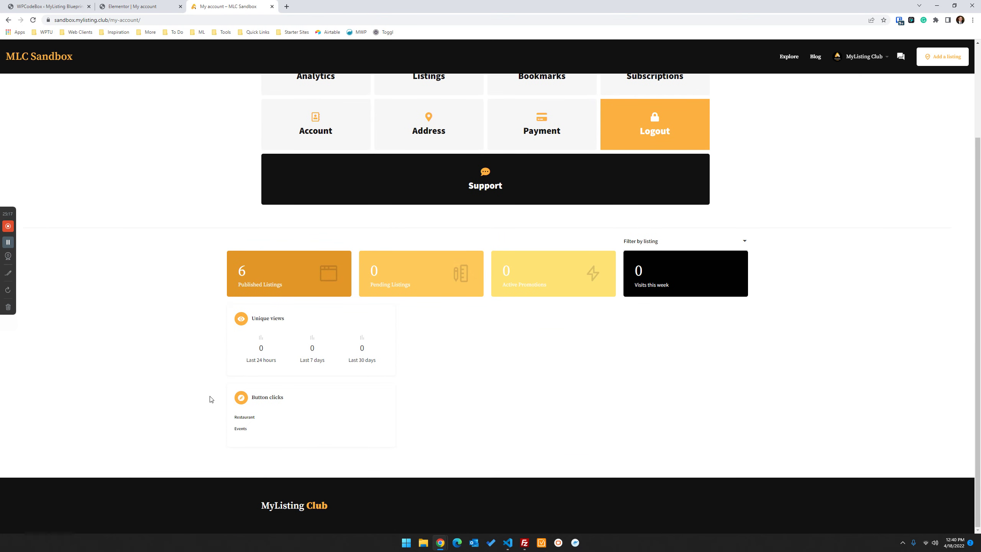
scroll(371, 263, up, 3)
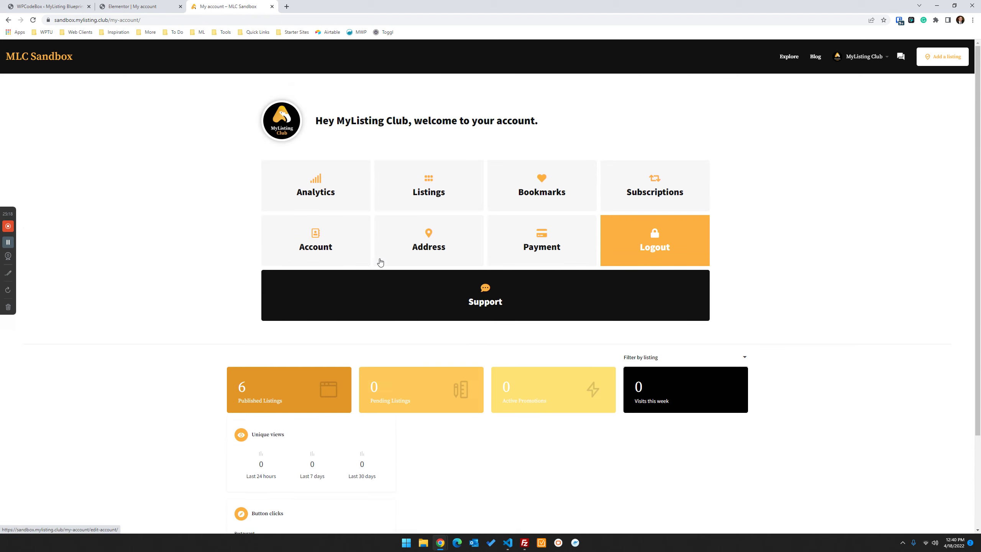
Step: Filter the account statistics by the Burger Brewpub listing, clear the filter, and look over the page
click(695, 361)
click(665, 402)
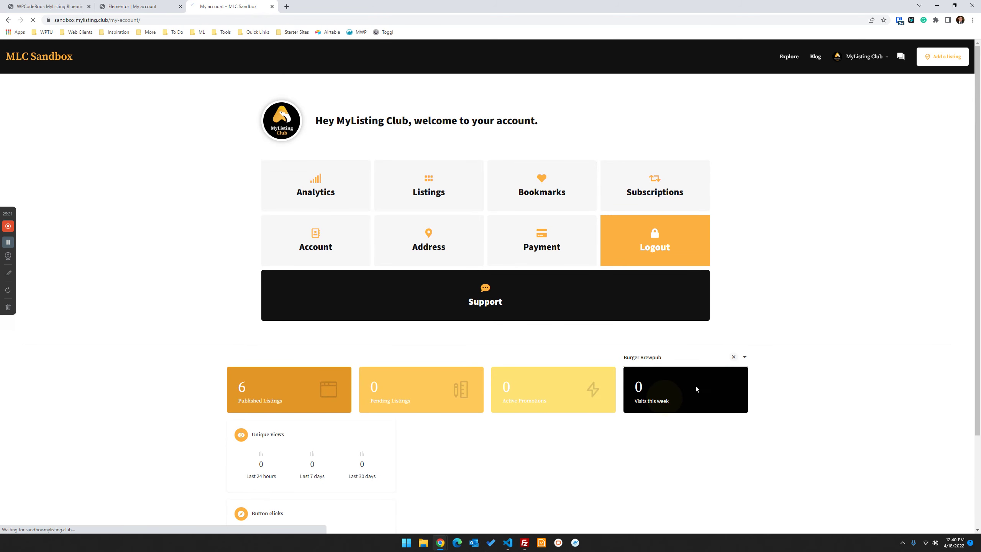
click(733, 357)
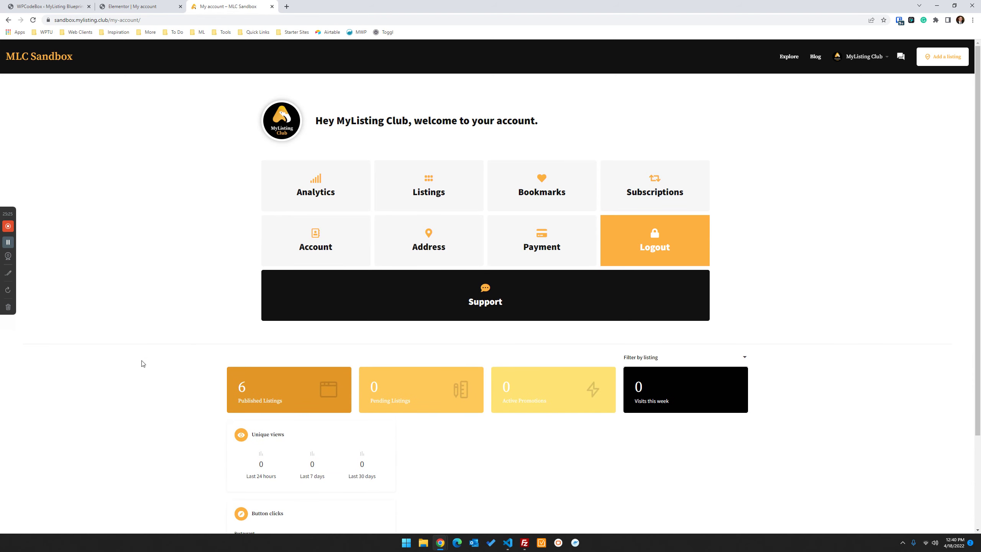
scroll(175, 190, down, 3)
scroll(363, 351, up, 3)
Step: Open the Listings tile on the sandbox account page and look over the listing cards
click(434, 192)
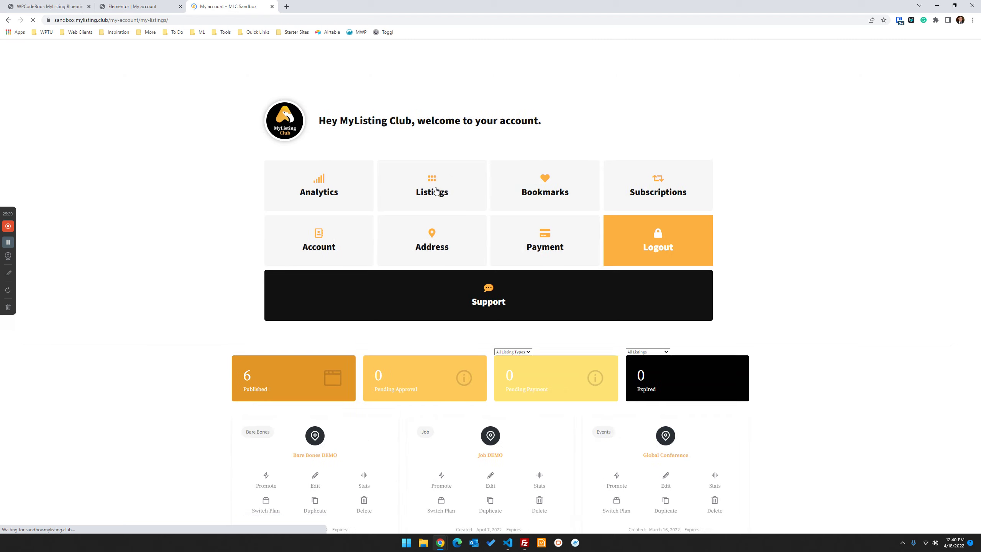
scroll(234, 285, down, 6)
scroll(431, 370, up, 6)
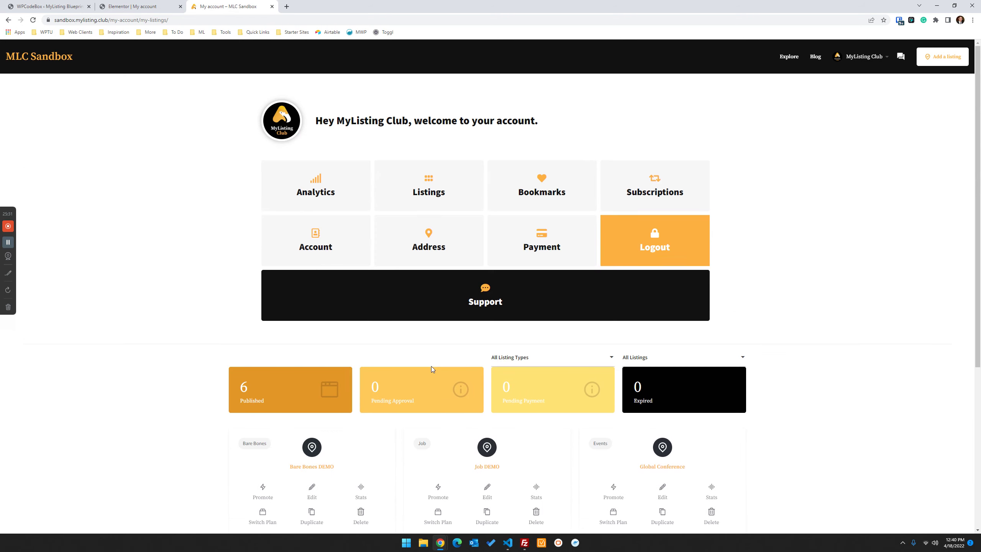
Step: Test the Bookmarks, Subscriptions, Account, Address and Payment tiles in turn, viewing the account page each one opens
click(544, 192)
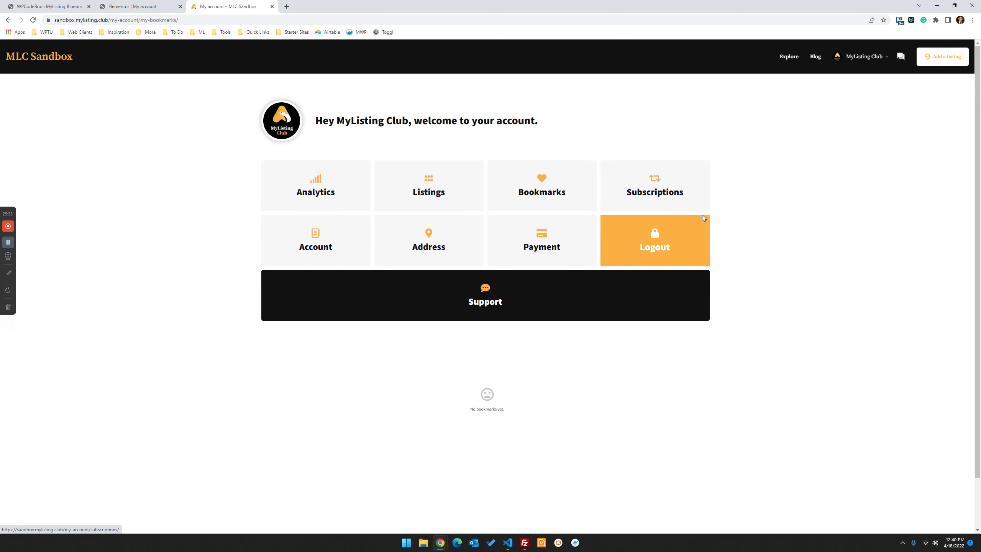
click(652, 192)
click(307, 248)
click(437, 242)
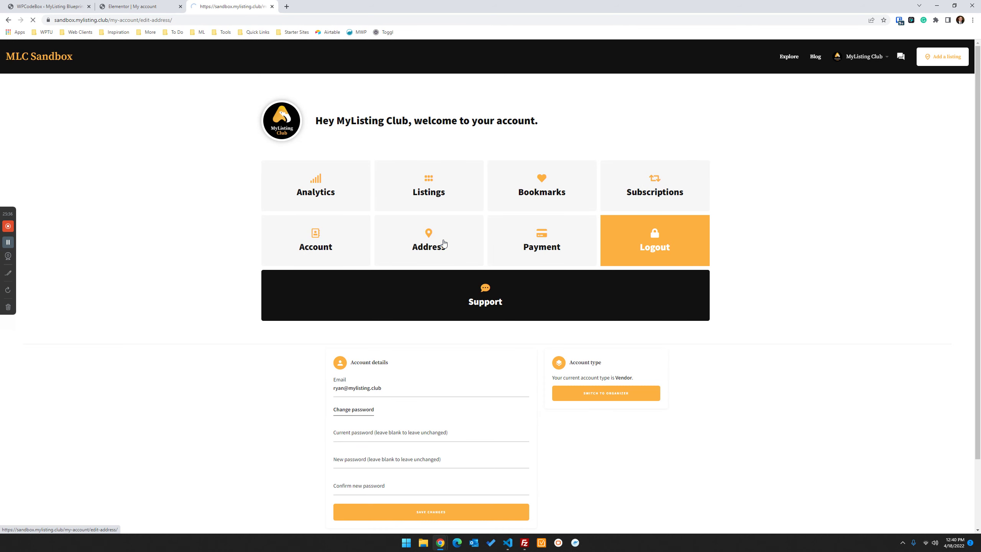
click(527, 243)
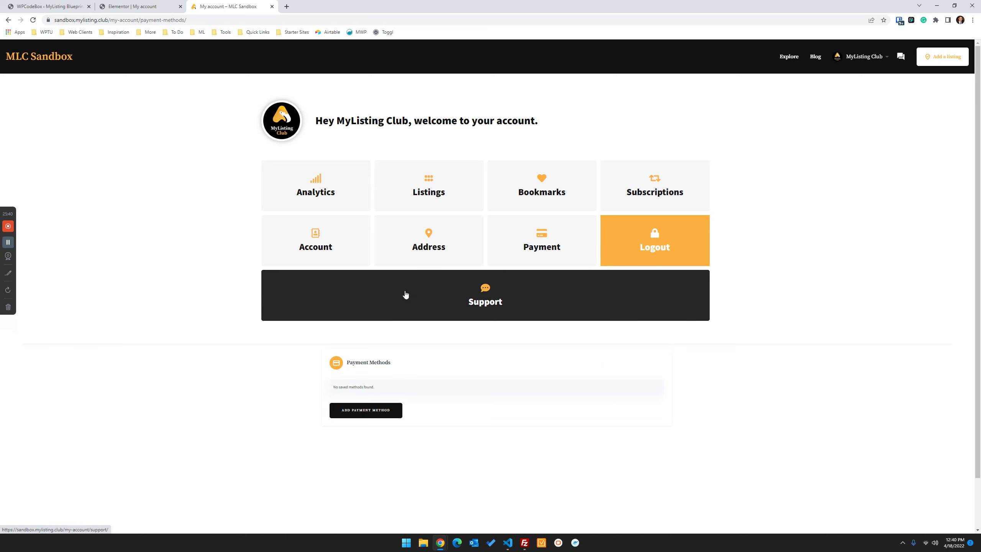
Step: Open the Support tile on the sandbox account page and look over its text, videos and topic accordions
click(472, 304)
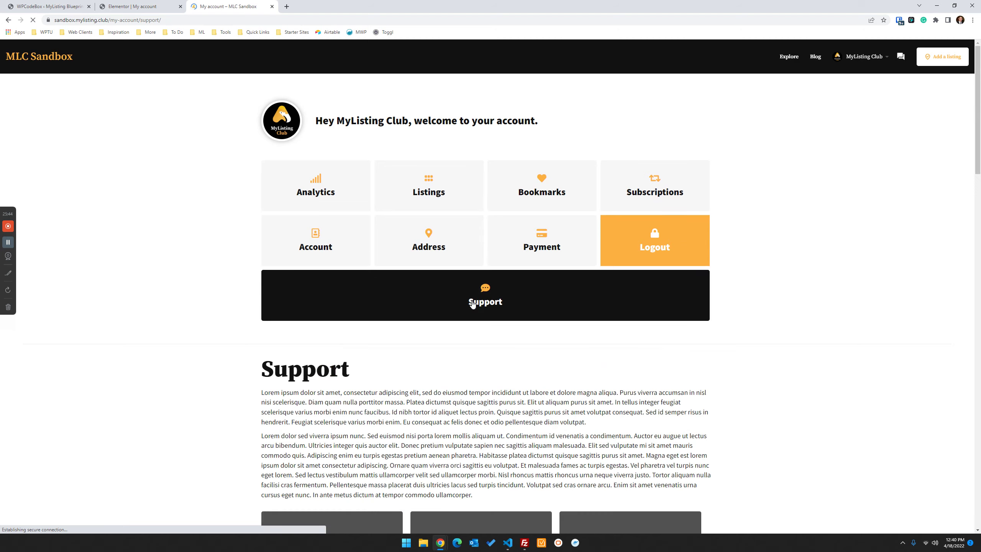
scroll(286, 315, down, 5)
scroll(232, 337, down, 15)
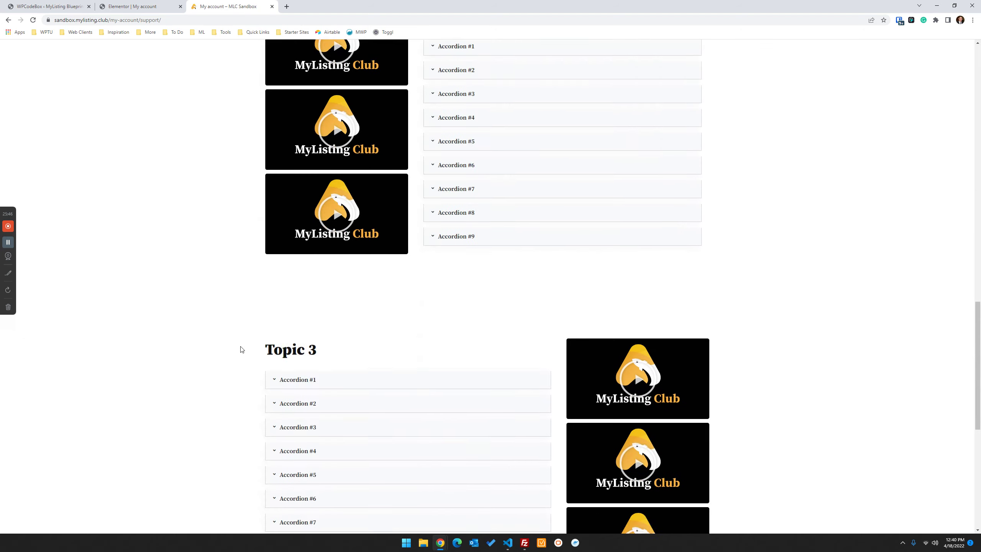
scroll(243, 350, down, 3)
scroll(243, 351, up, 8)
scroll(370, 487, down, 6)
scroll(400, 399, up, 6)
scroll(403, 414, up, 12)
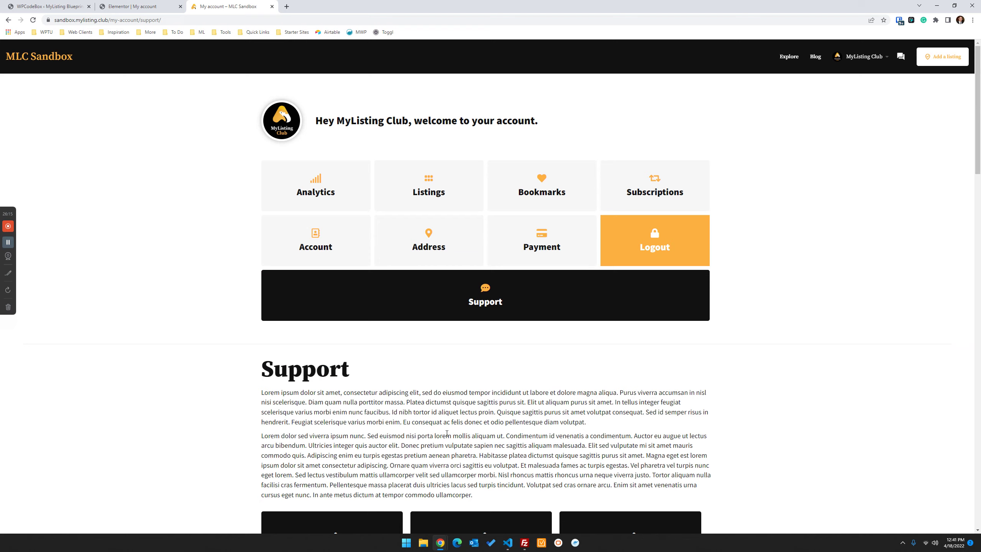
scroll(691, 423, down, 5)
scroll(687, 429, up, 5)
Step: Inspect the Support page and preview it in the iPhone 12 Pro device view, checking the stacked tiles and content
right_click(81, 383)
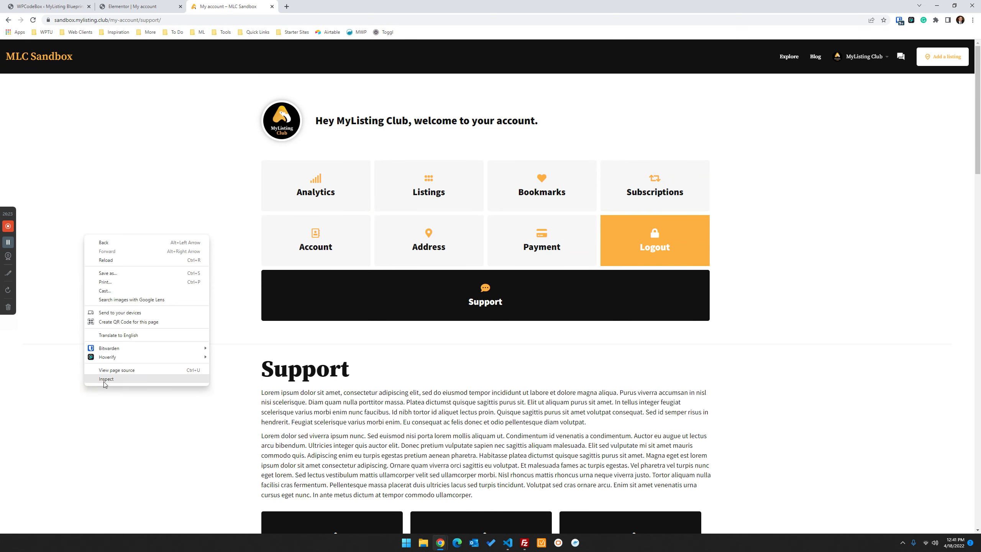
click(91, 382)
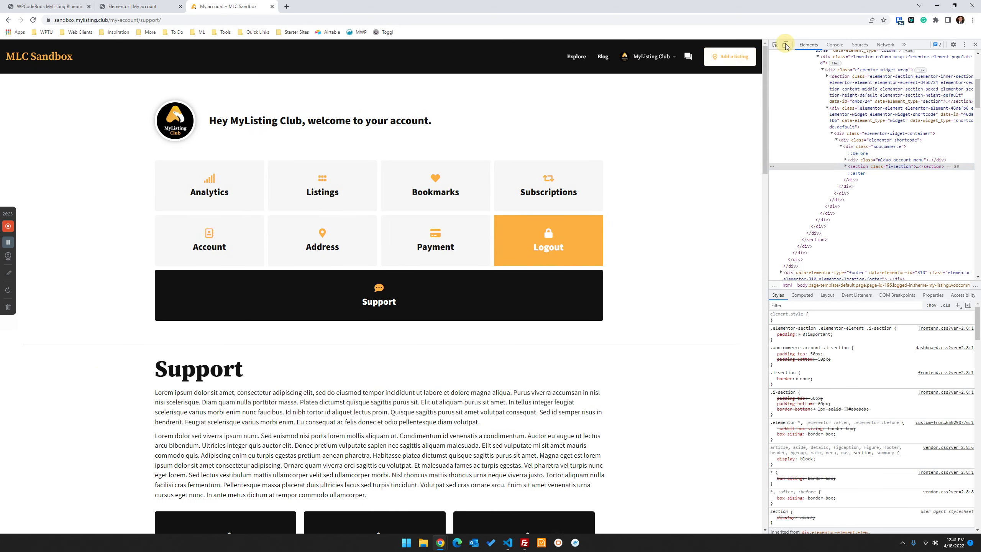
click(785, 45)
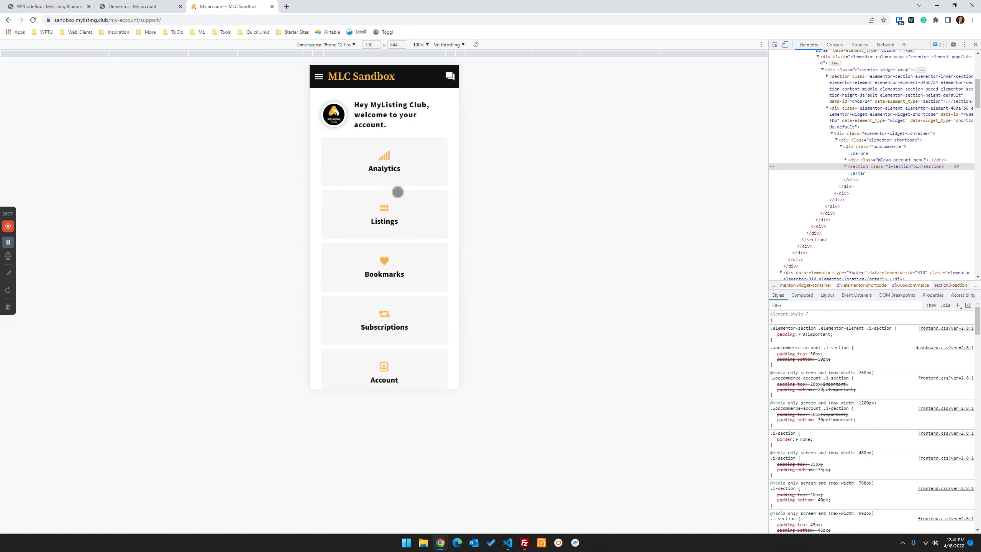
scroll(403, 217, down, 12)
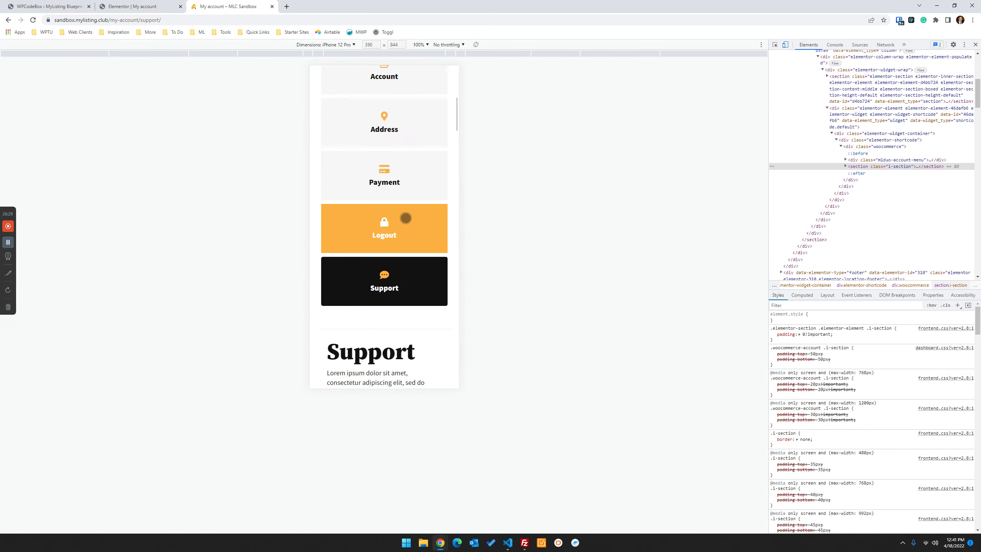
scroll(406, 217, down, 10)
scroll(404, 214, up, 6)
scroll(407, 212, up, 15)
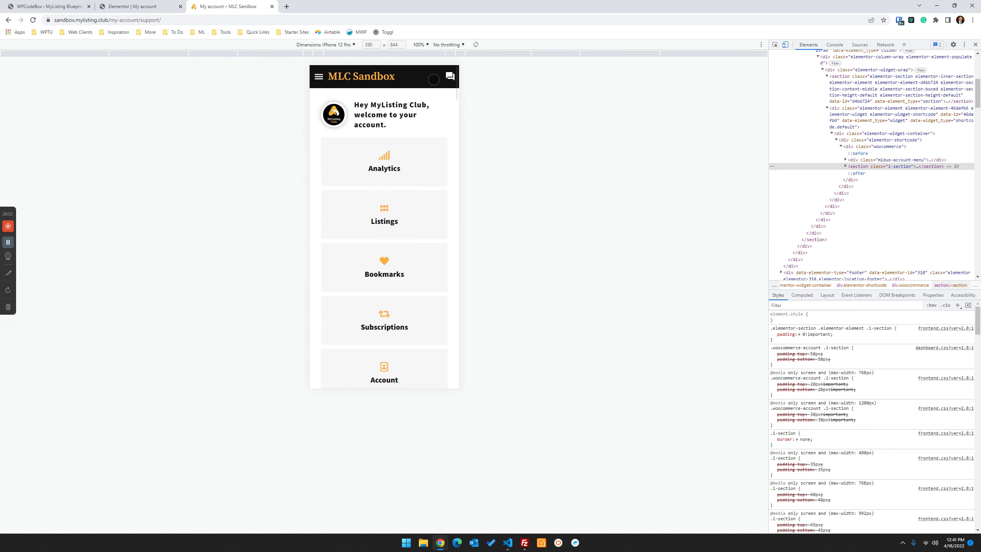
Step: Return the Support page to the desktop view and look over the dashboard layout
click(785, 44)
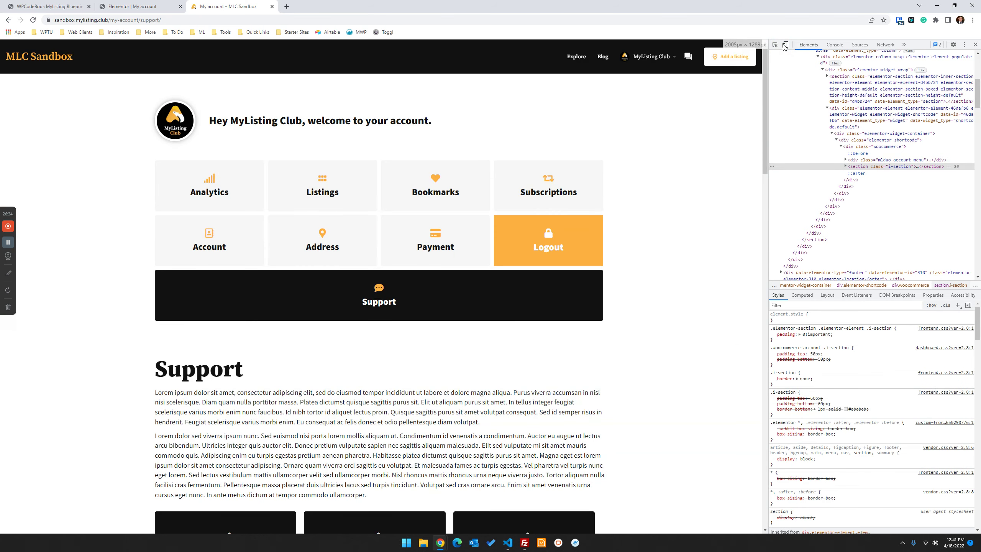
scroll(679, 267, down, 2)
scroll(587, 305, up, 2)
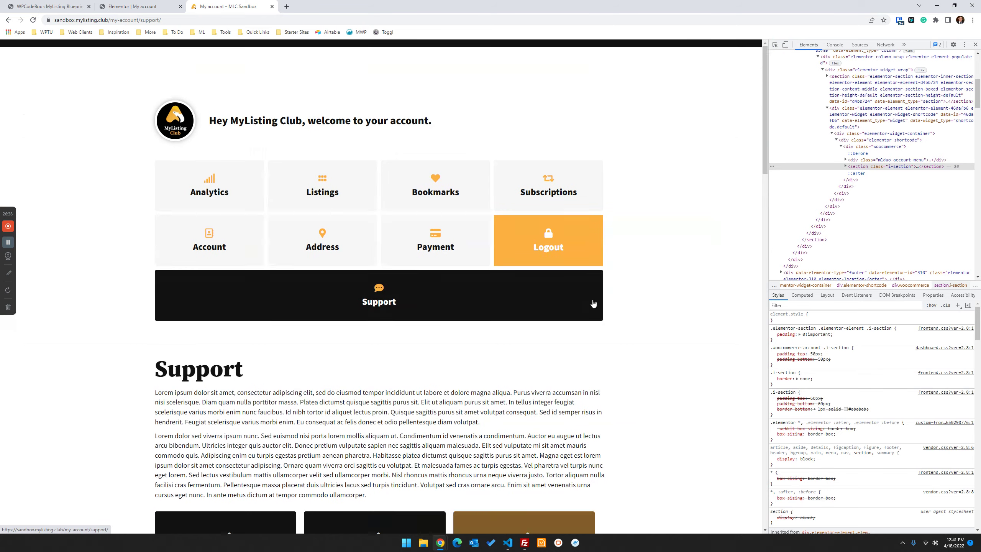
scroll(384, 426, down, 5)
scroll(532, 302, up, 5)
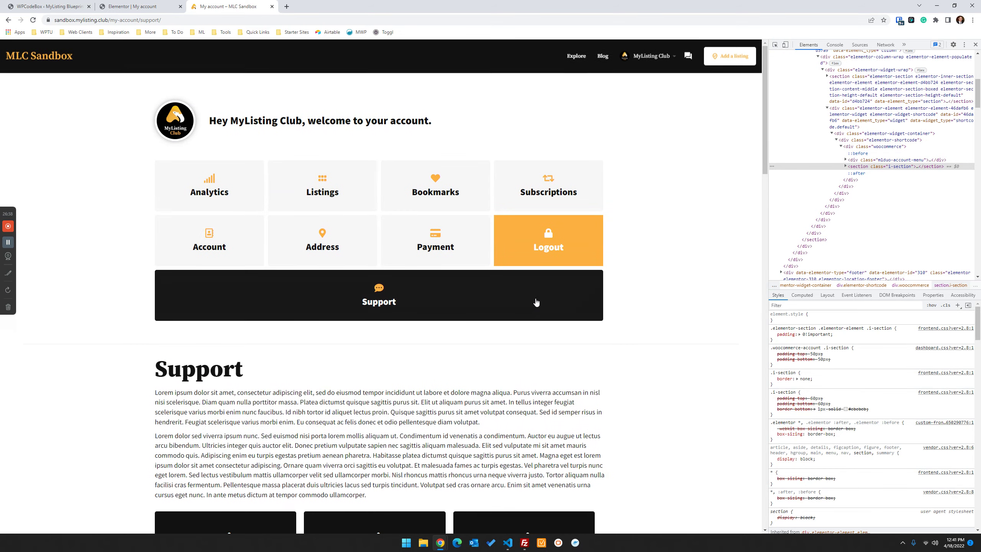